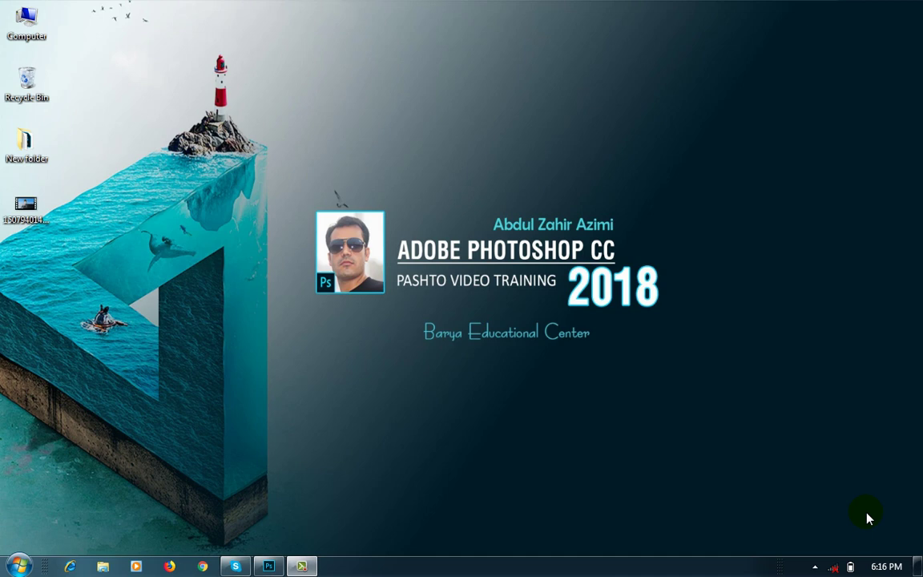
Step: Launch Photoshop from the taskbar to reach its start screen with recent files
{"action": "left_click", "coordinate": [280, 564]}
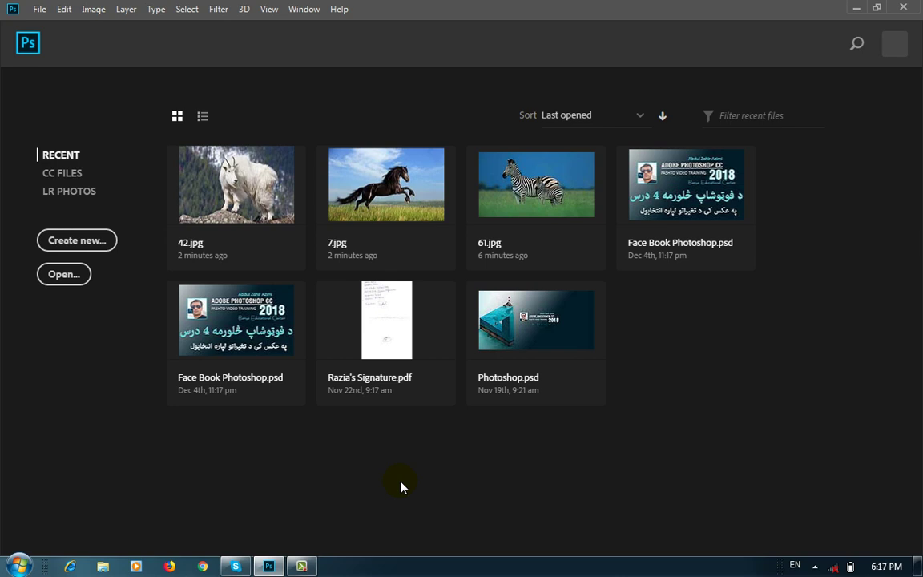
Step: Open 61.jpg and lasso a small freehand patch in the sky above the zebras
{"action": "left_click", "coordinate": [546, 207]}
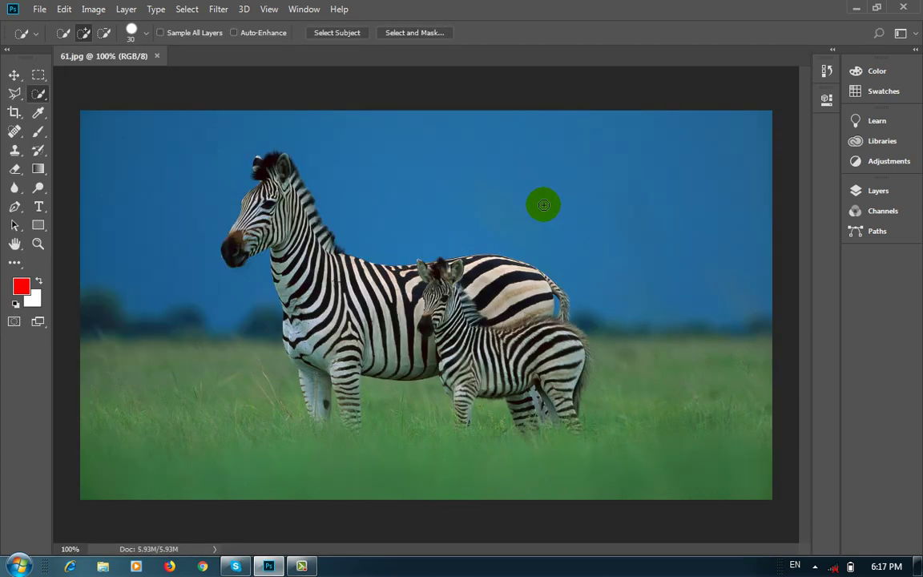
{"action": "left_click", "coordinate": [42, 77]}
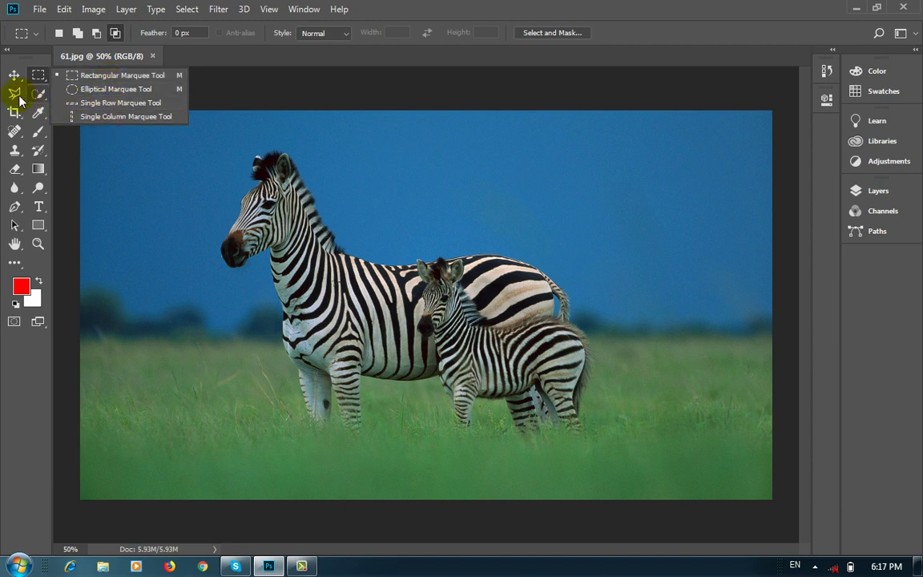
{"action": "left_click", "coordinate": [15, 93]}
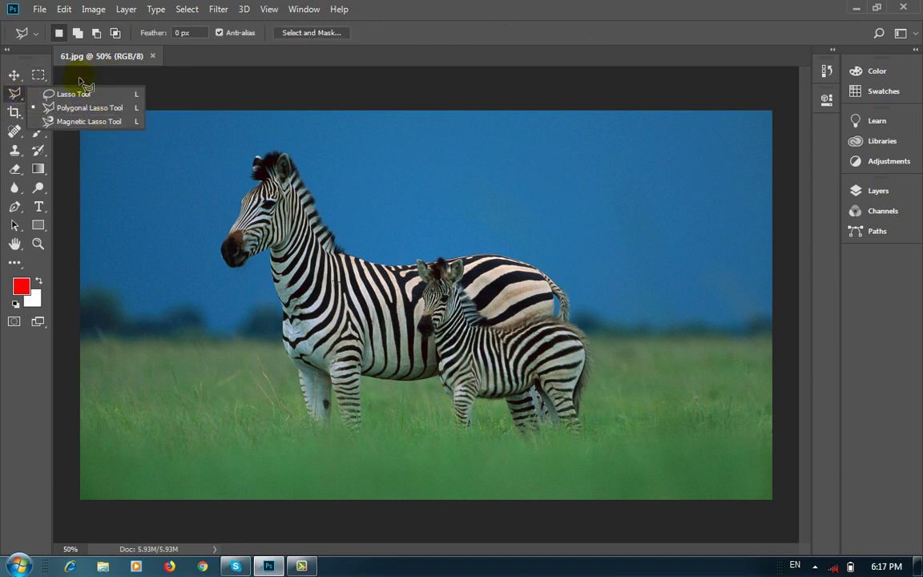
{"action": "left_click", "coordinate": [72, 94]}
{"action": "mouse_move", "coordinate": [454, 151]}
{"action": "left_mouse_down"}
{"action": "mouse_move", "coordinate": [513, 172]}
{"action": "mouse_move", "coordinate": [461, 158]}
{"action": "left_mouse_up"}
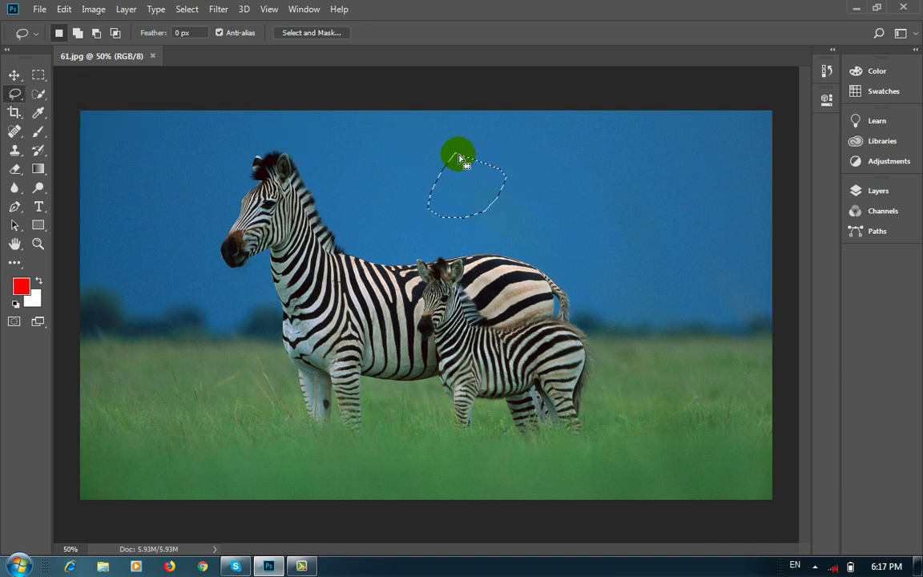
Step: Fill the lassoed patch with the red foreground colour
{"action": "key", "text": "shift+BackSpace"}
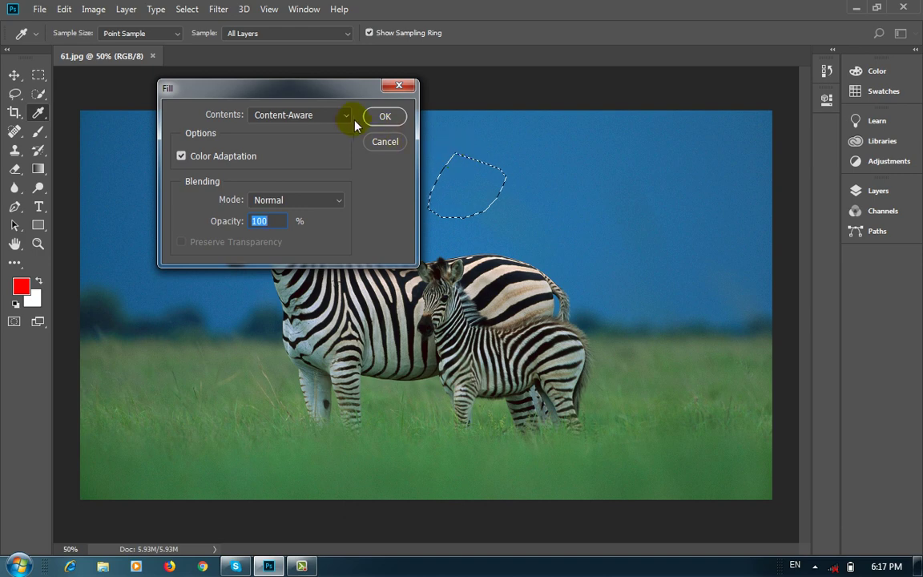
{"action": "left_click", "coordinate": [331, 118]}
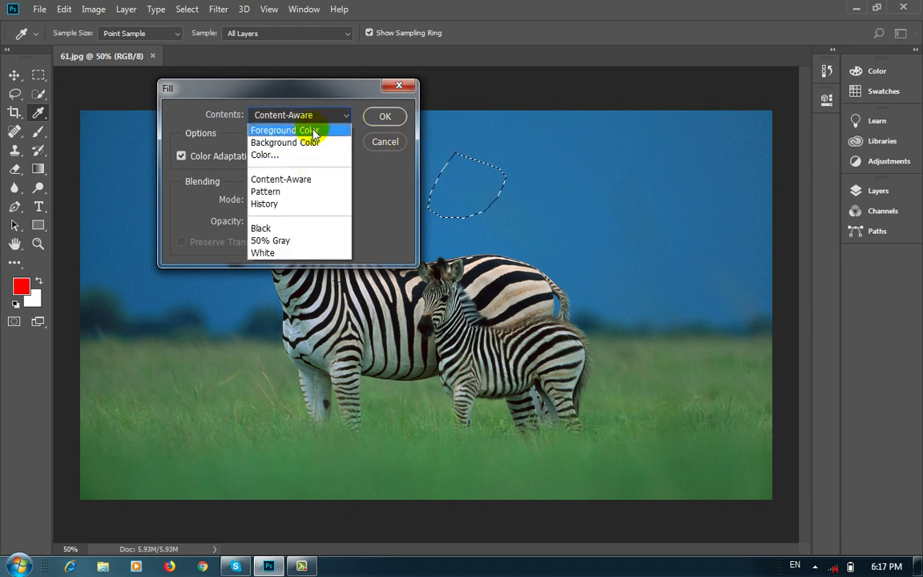
{"action": "left_click", "coordinate": [309, 128]}
{"action": "left_click", "coordinate": [383, 117]}
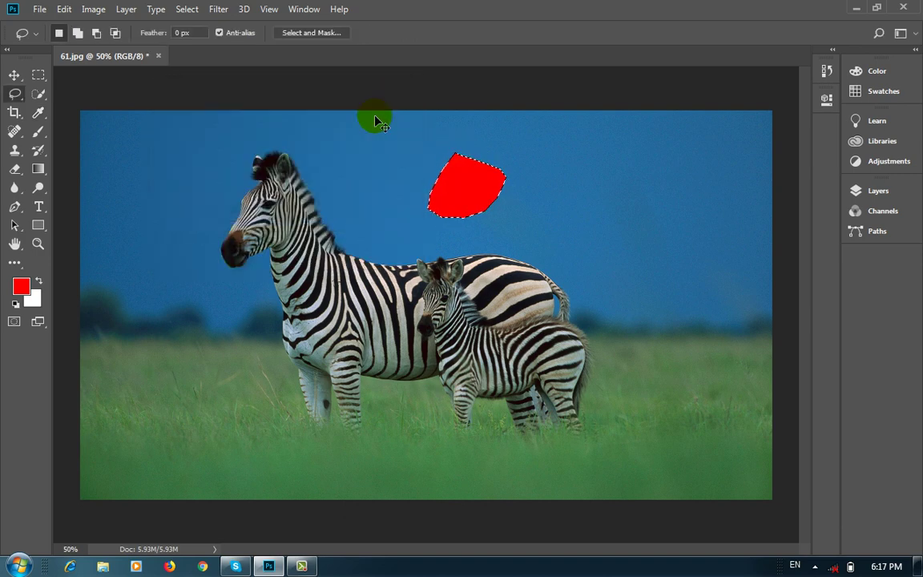
Step: Deselect and reselect the red patch, then close 61.jpg and answer the save prompt
{"action": "key", "text": "ctrl+d"}
{"action": "key", "text": "ctrl+z"}
{"action": "left_click", "coordinate": [158, 57]}
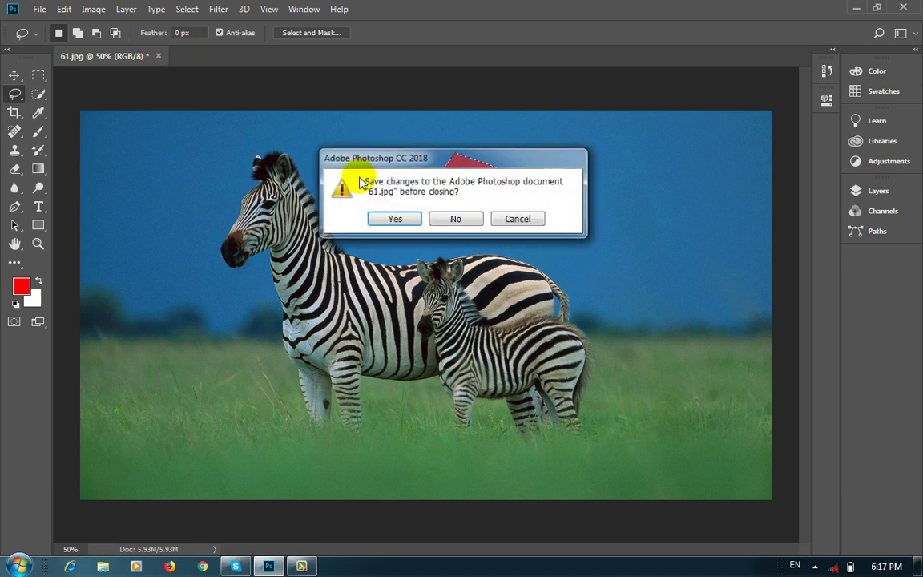
{"action": "left_click", "coordinate": [454, 217]}
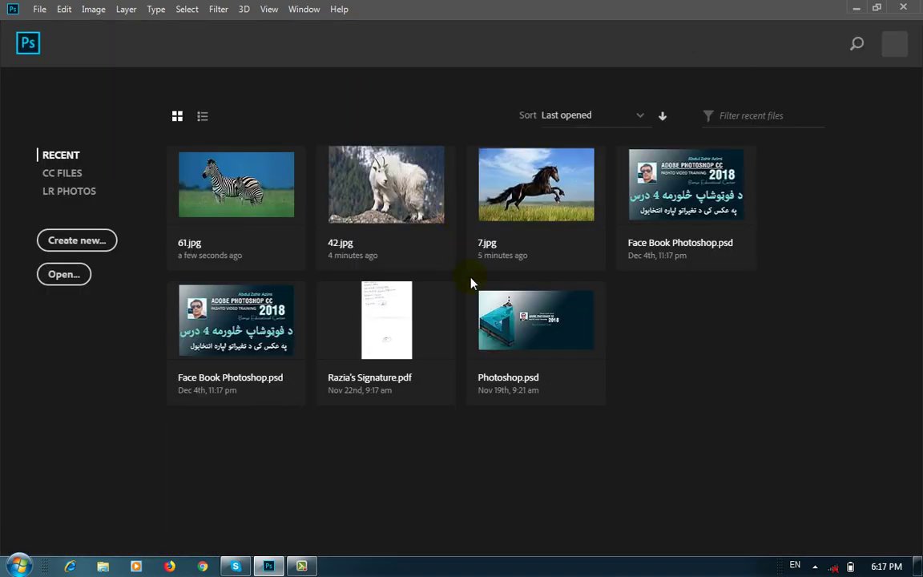
Step: Open the horse photo 7.jpg and choose the Quick Selection Tool
{"action": "left_click", "coordinate": [525, 204]}
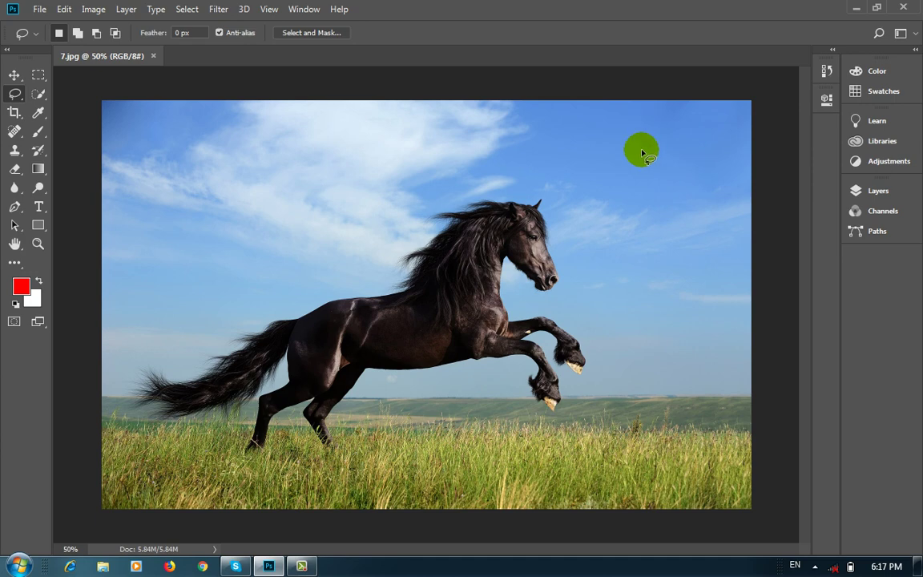
{"action": "left_click", "coordinate": [39, 95]}
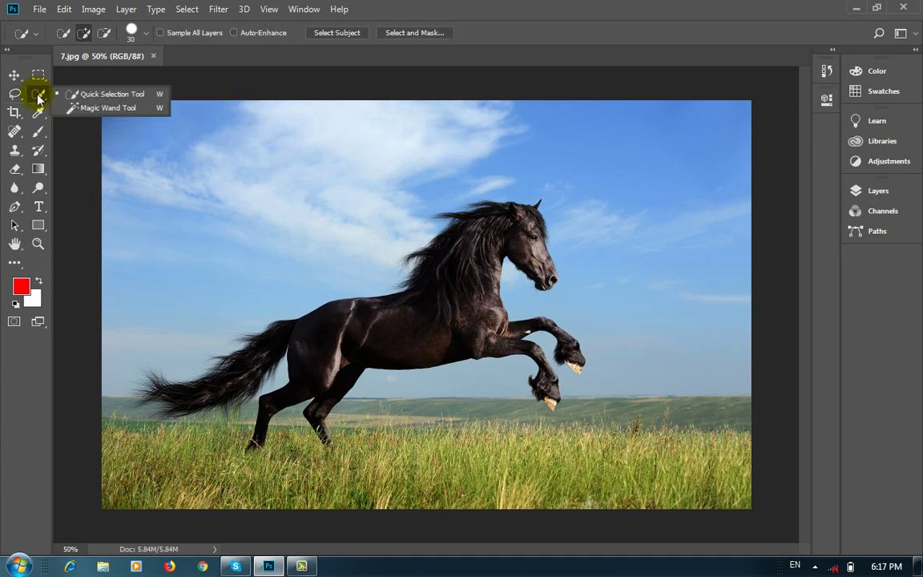
{"action": "left_click", "coordinate": [110, 95]}
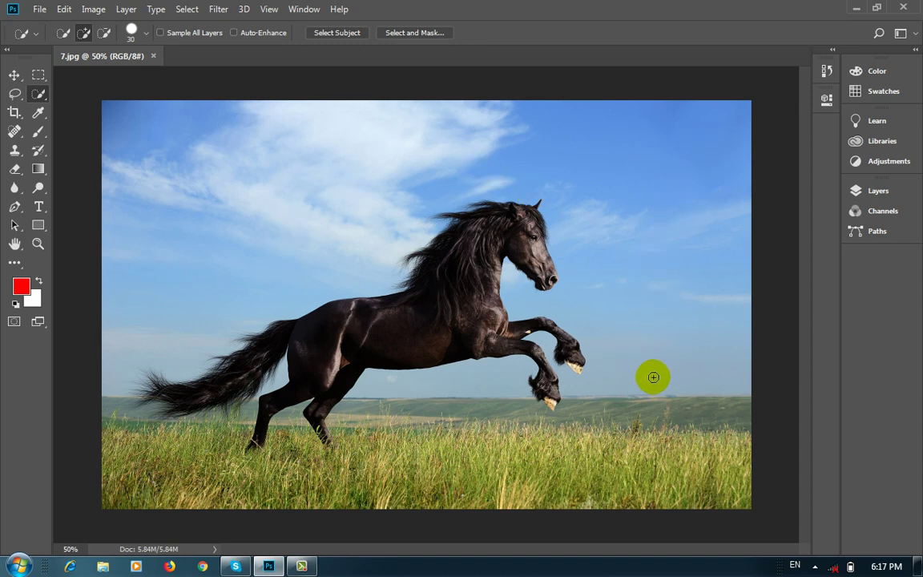
Step: Brush a quick selection over the sky right of the horse, from horizon to image edge
{"action": "left_click_drag", "start_coordinate": [653, 377], "coordinate": [680, 334]}
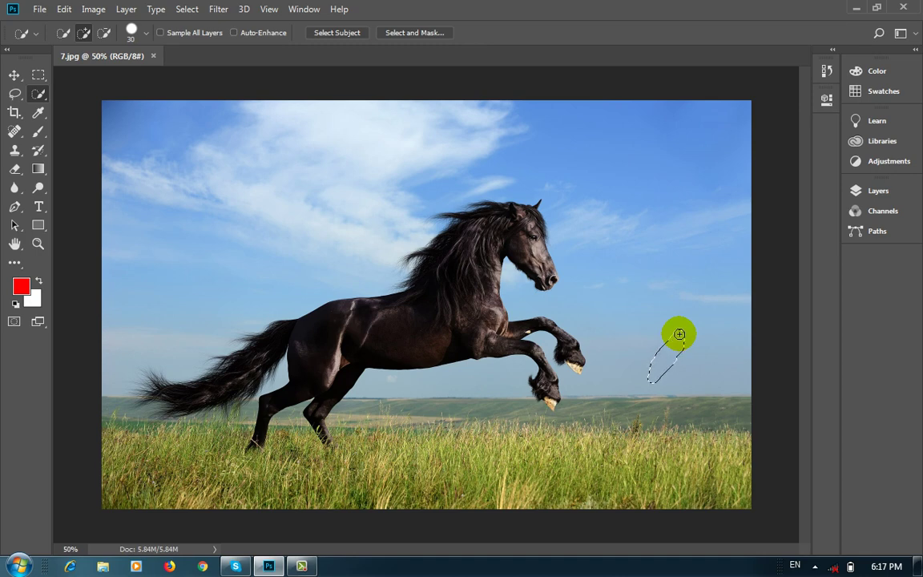
{"action": "left_click_drag", "start_coordinate": [686, 325], "coordinate": [711, 324]}
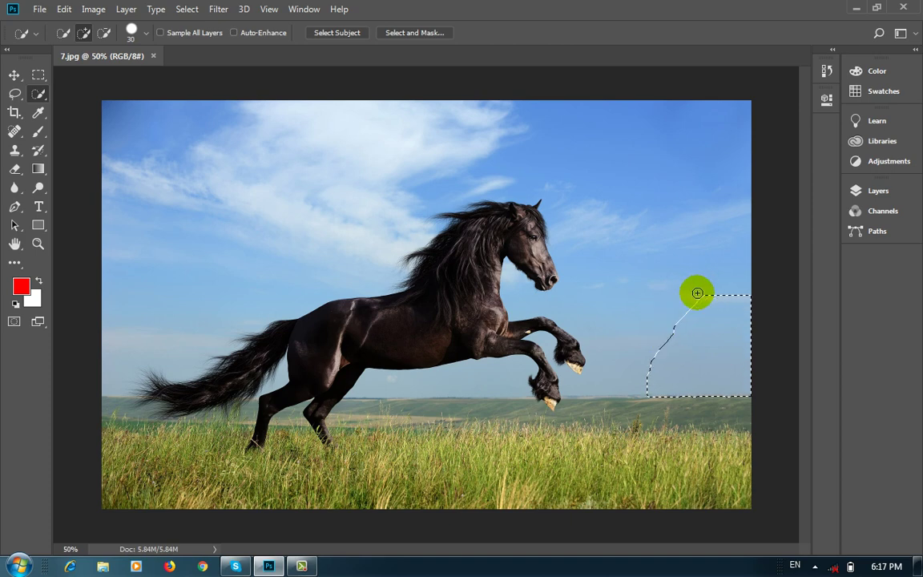
{"action": "left_click_drag", "start_coordinate": [711, 298], "coordinate": [716, 263]}
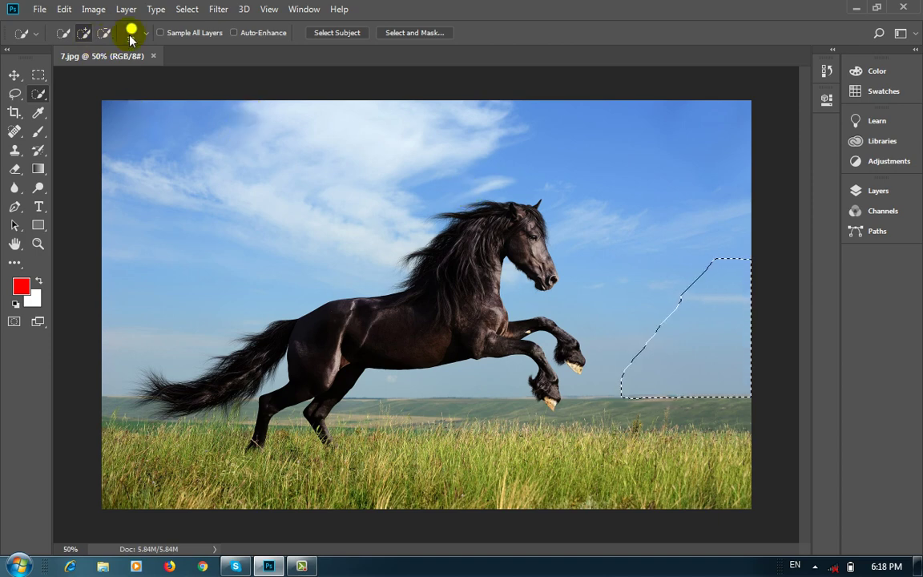
Step: Subtract a small notch from the selection edge, then return to Add mode
{"action": "left_click", "coordinate": [98, 36]}
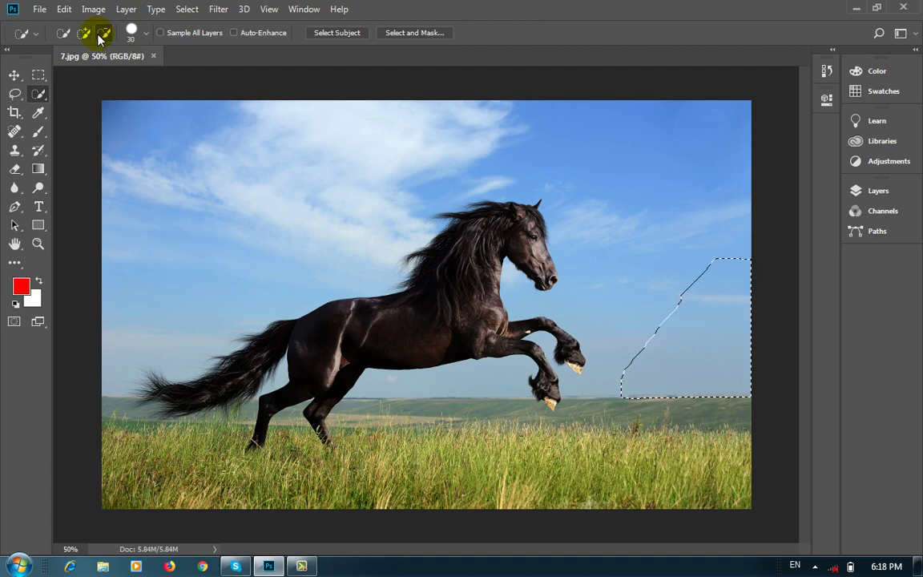
{"action": "left_click", "coordinate": [698, 305]}
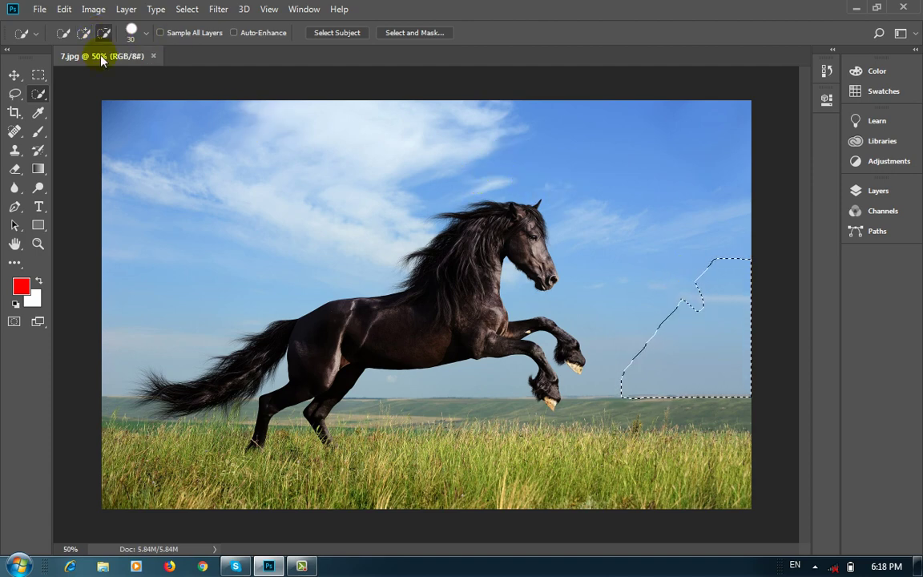
{"action": "left_click", "coordinate": [83, 33]}
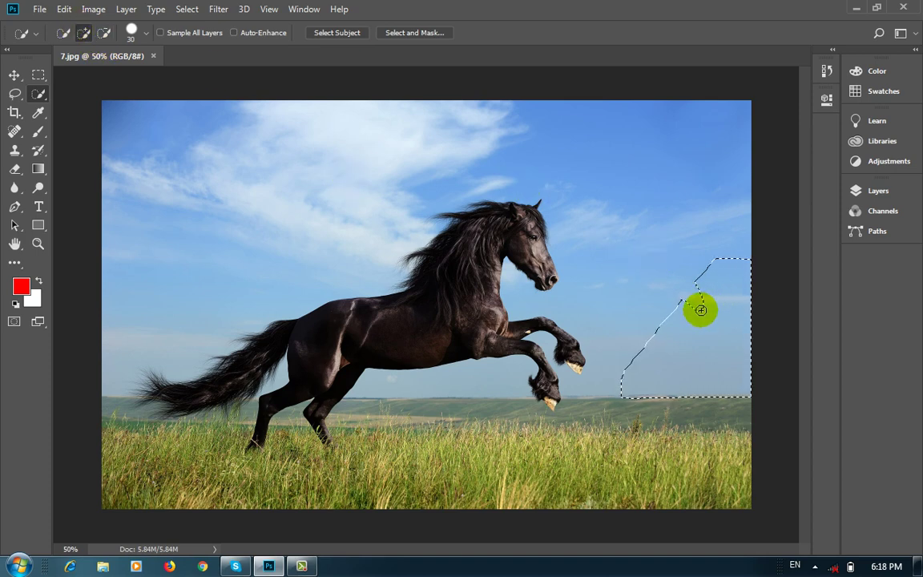
Step: Extend the selection across the whole sky and beneath the horse's belly and legs
{"action": "mouse_move", "coordinate": [694, 273]}
{"action": "left_mouse_down"}
{"action": "mouse_move", "coordinate": [678, 246]}
{"action": "mouse_move", "coordinate": [686, 278]}
{"action": "left_mouse_up"}
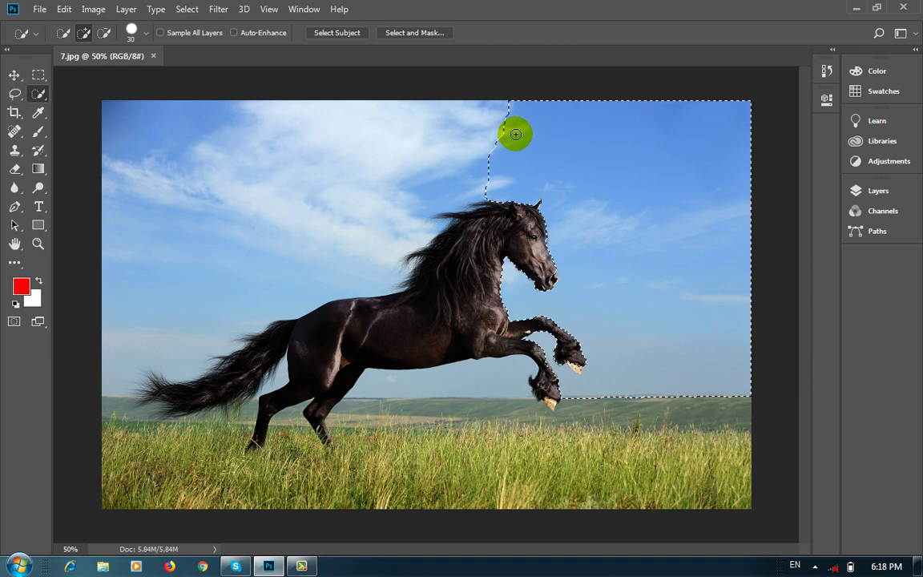
{"action": "left_click_drag", "start_coordinate": [515, 134], "coordinate": [425, 136]}
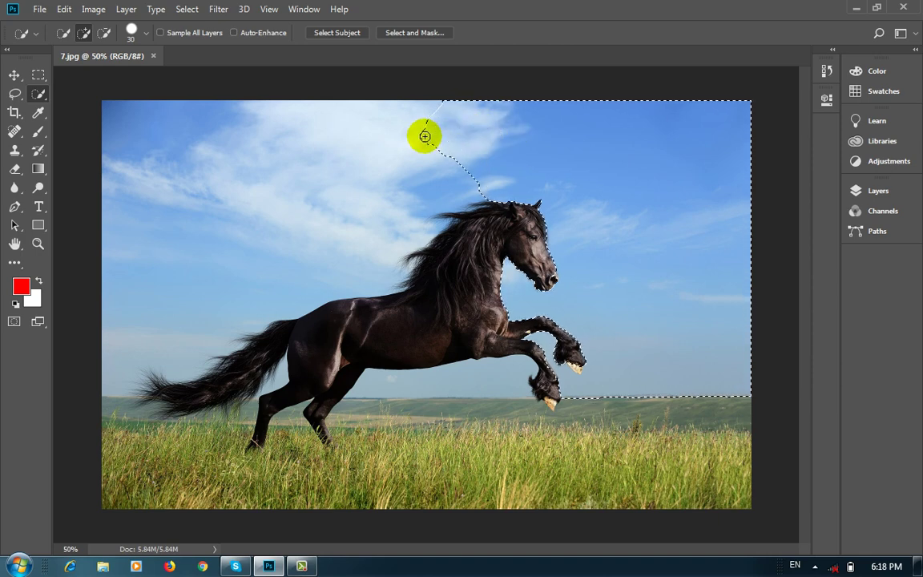
{"action": "left_click_drag", "start_coordinate": [425, 137], "coordinate": [371, 149]}
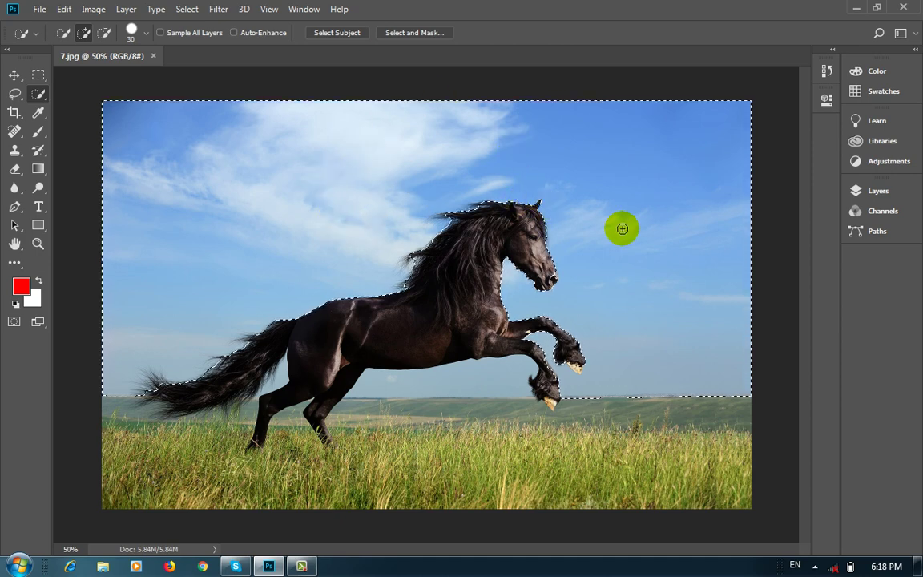
{"action": "left_click_drag", "start_coordinate": [425, 368], "coordinate": [509, 393]}
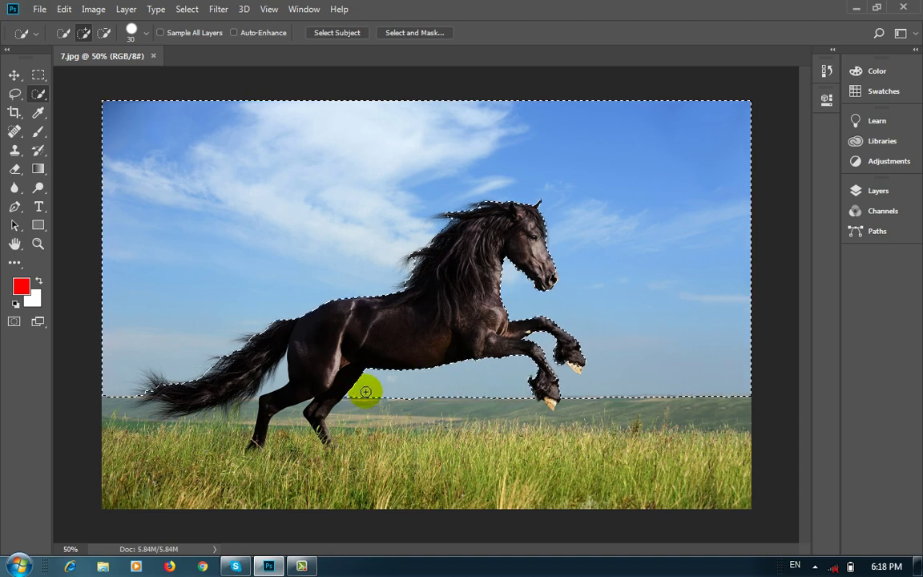
{"action": "left_click", "coordinate": [278, 379]}
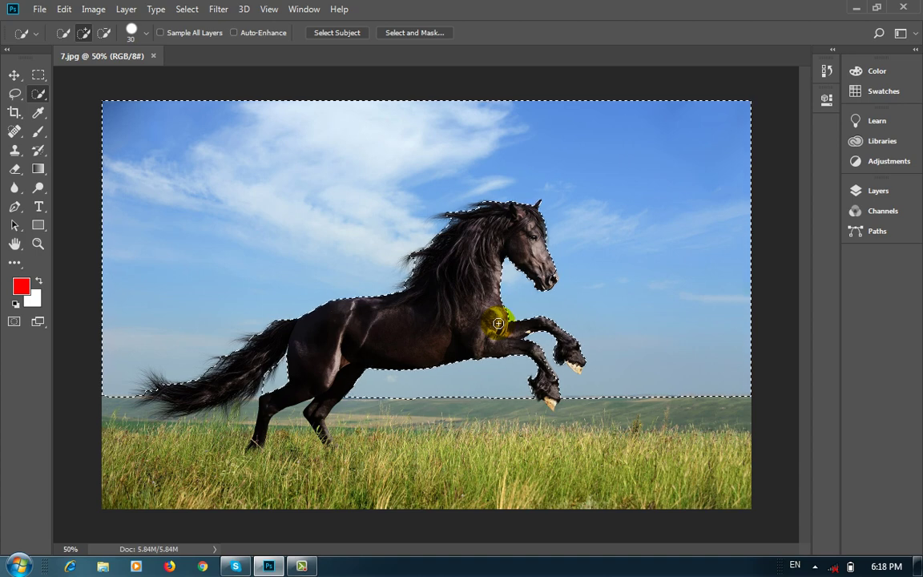
Step: Fill the selected sky with the dotted custom pattern, then undo the fill
{"action": "key", "text": "i"}
{"action": "key", "text": "shift+F5"}
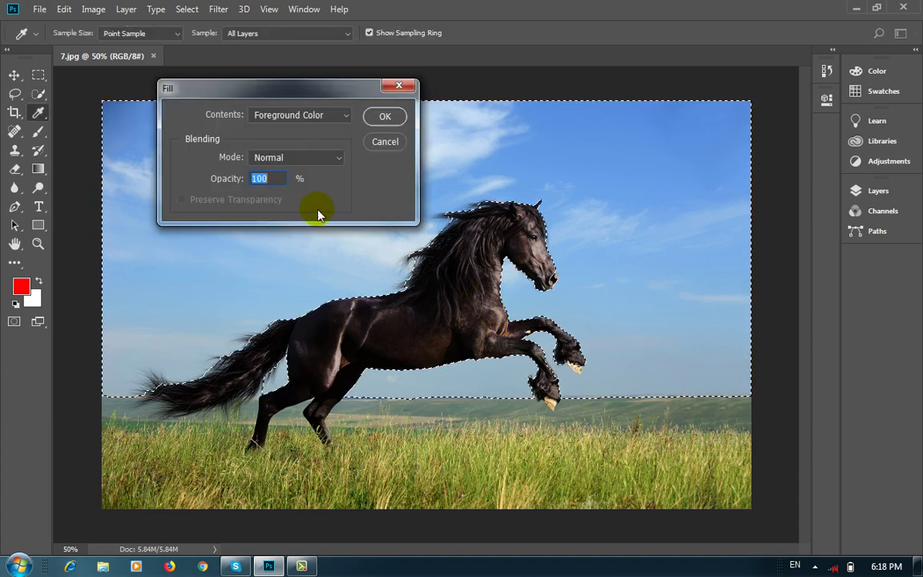
{"action": "left_click", "coordinate": [312, 120]}
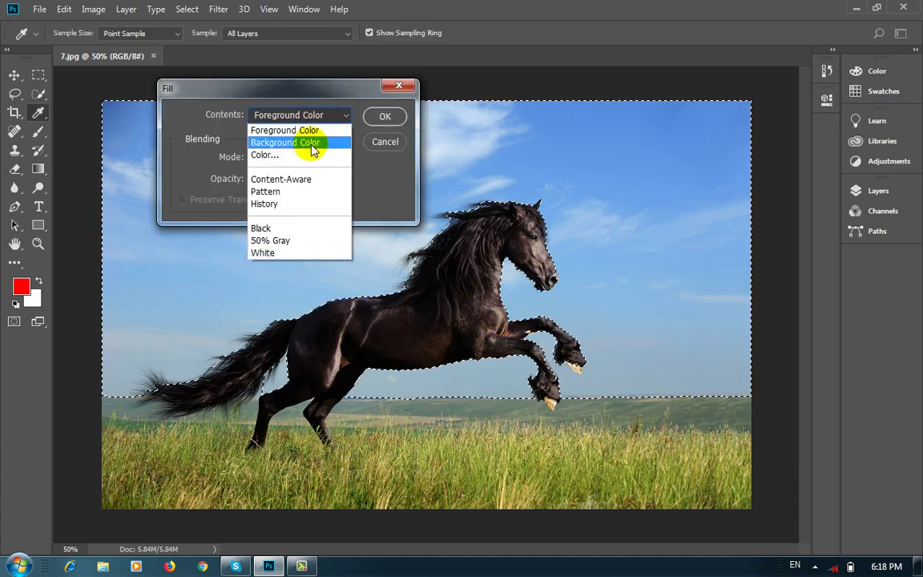
{"action": "left_click", "coordinate": [266, 192]}
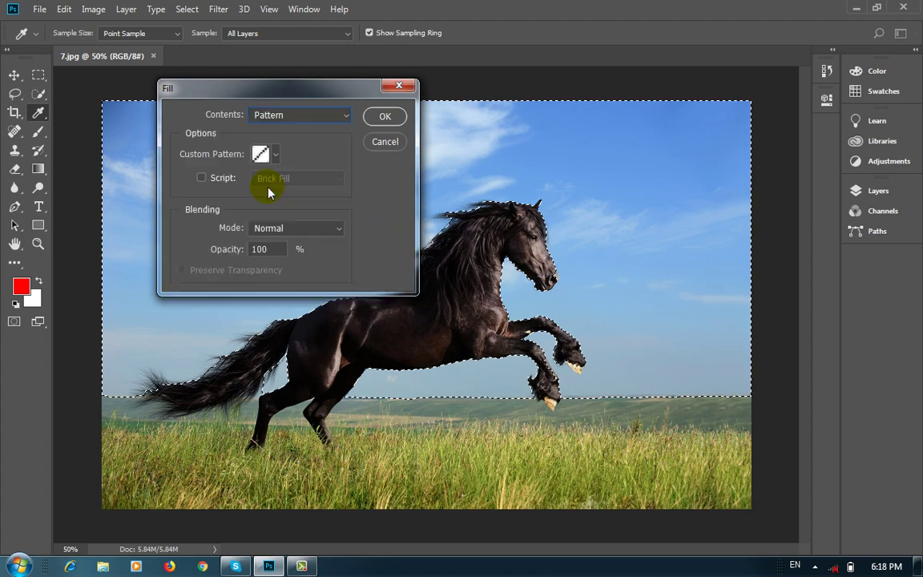
{"action": "left_click", "coordinate": [275, 154]}
{"action": "left_click", "coordinate": [264, 184]}
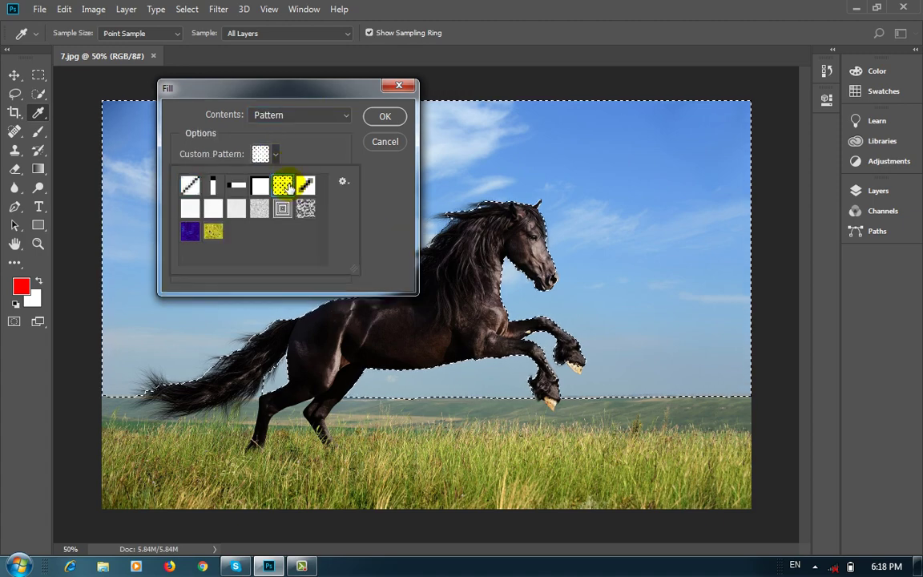
{"action": "left_click", "coordinate": [382, 118]}
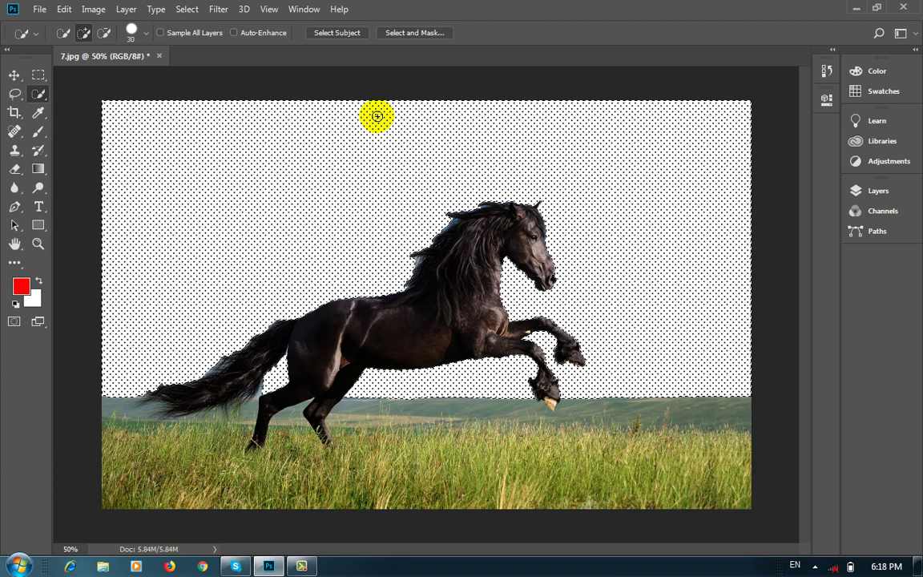
{"action": "key", "text": "ctrl+z"}
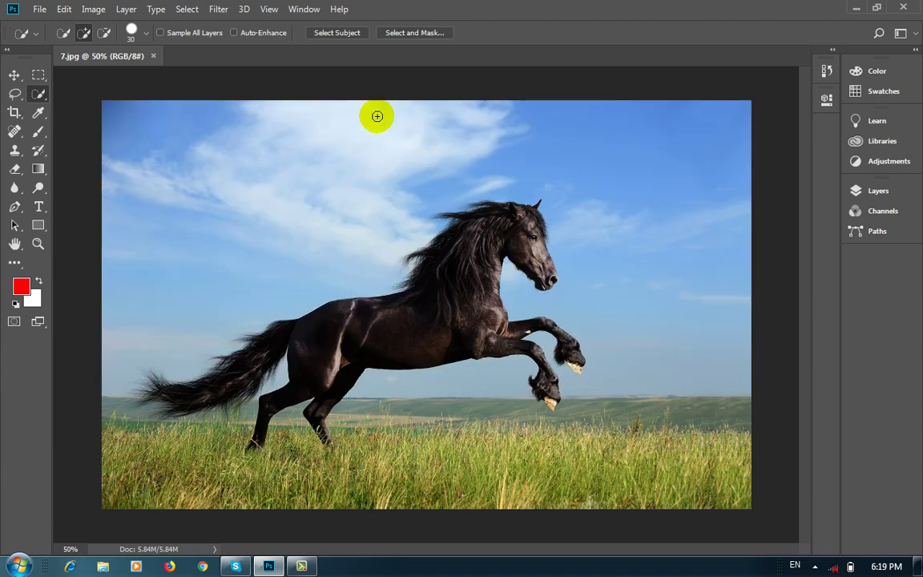
{"action": "right_click", "coordinate": [41, 96]}
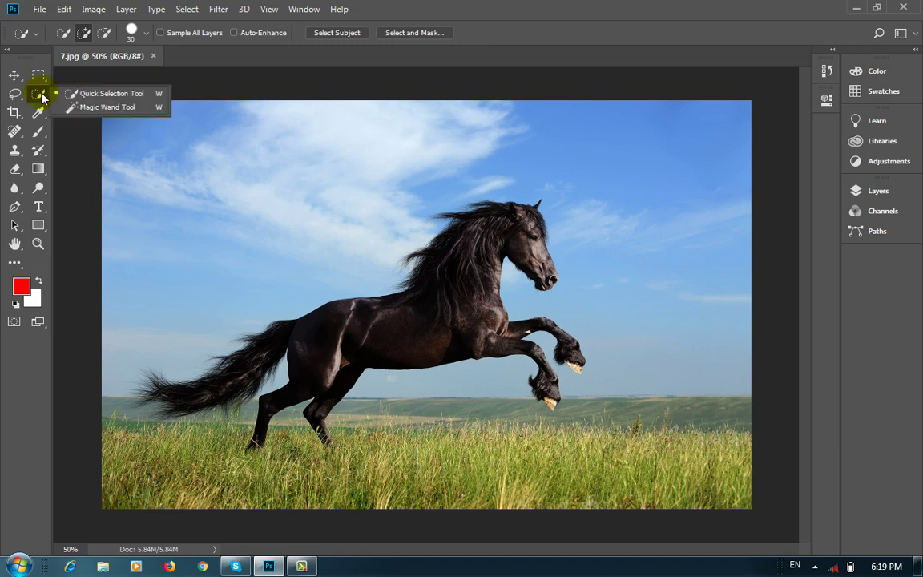
Step: Brush a trial quick selection across the sky with a 92 px brush
{"action": "left_click", "coordinate": [94, 96]}
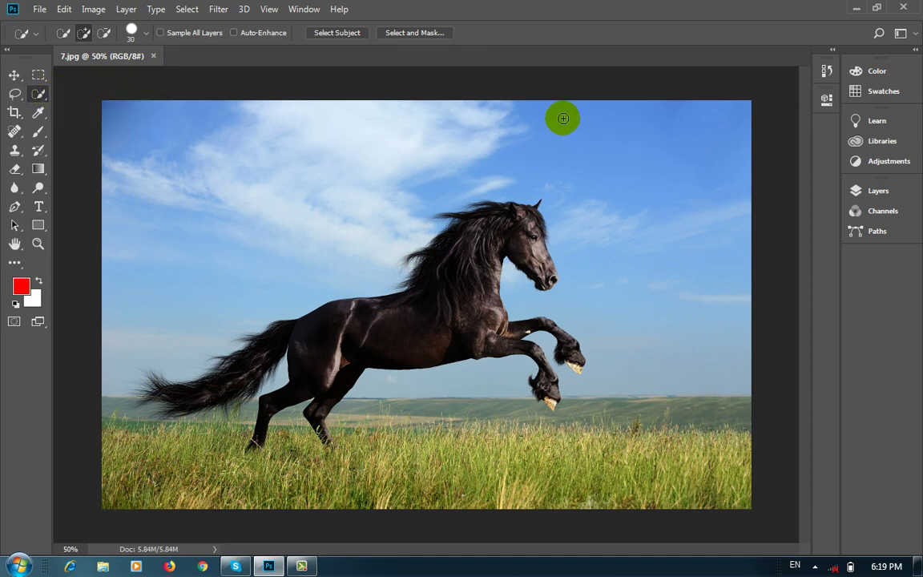
{"action": "left_click", "coordinate": [147, 34]}
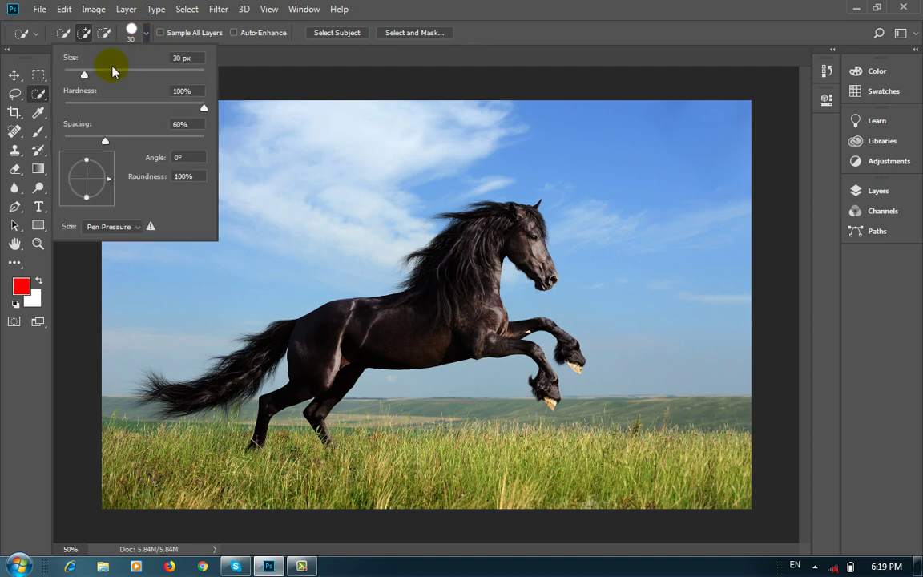
{"action": "left_click_drag", "start_coordinate": [125, 76], "coordinate": [127, 75]}
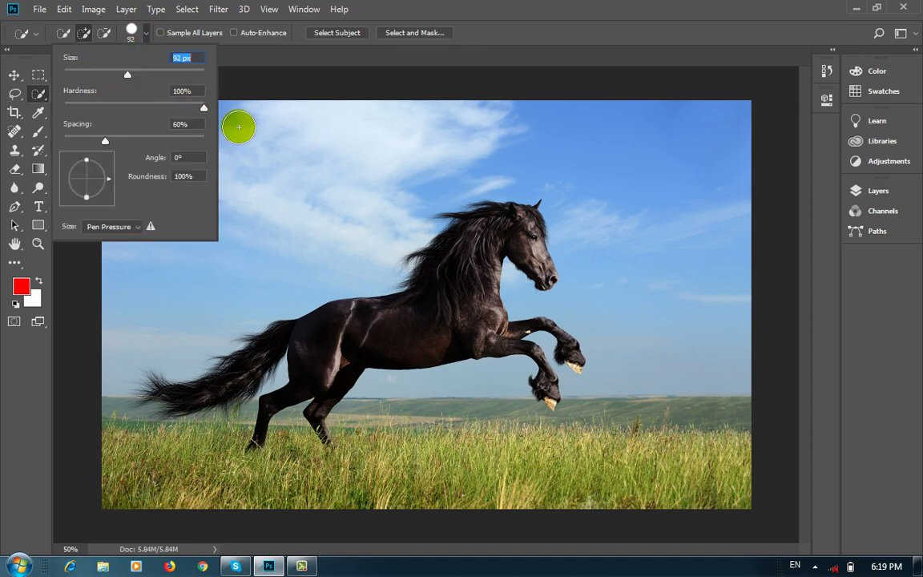
{"action": "mouse_move", "coordinate": [633, 197]}
{"action": "left_mouse_down"}
{"action": "mouse_move", "coordinate": [625, 176]}
{"action": "mouse_move", "coordinate": [552, 145]}
{"action": "left_mouse_up"}
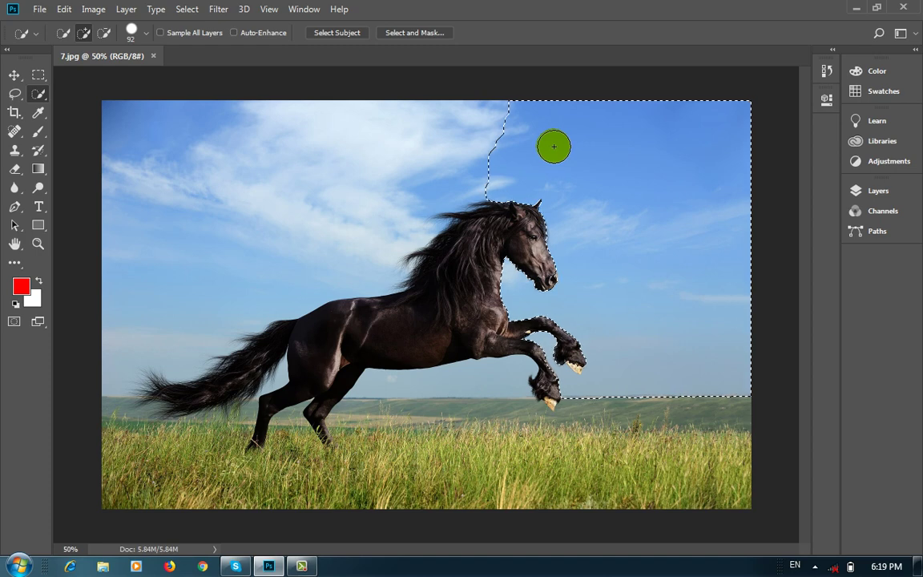
{"action": "left_click_drag", "start_coordinate": [471, 144], "coordinate": [419, 149]}
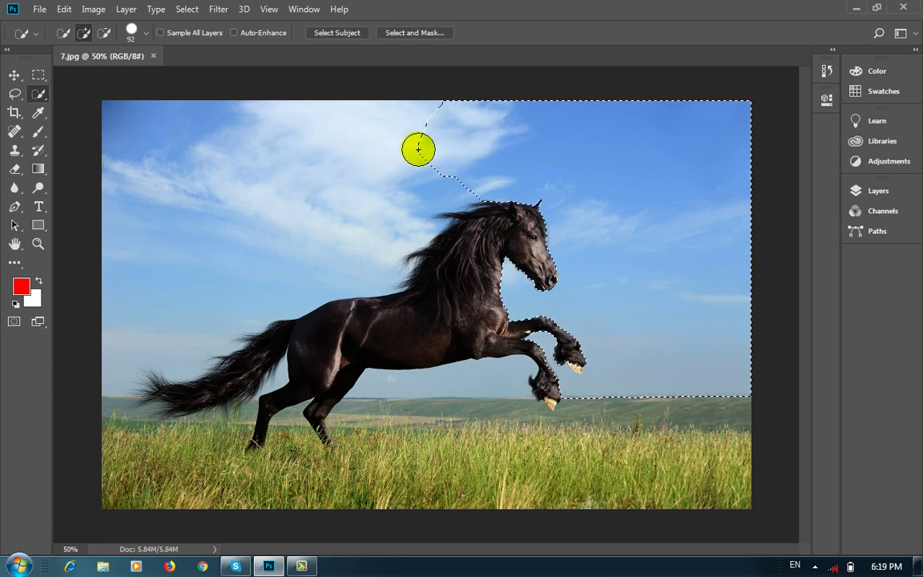
Step: Clear the selection, shrink the brush to 50 px, and switch to the Magic Wand Tool
{"action": "key", "text": "ctrl+d"}
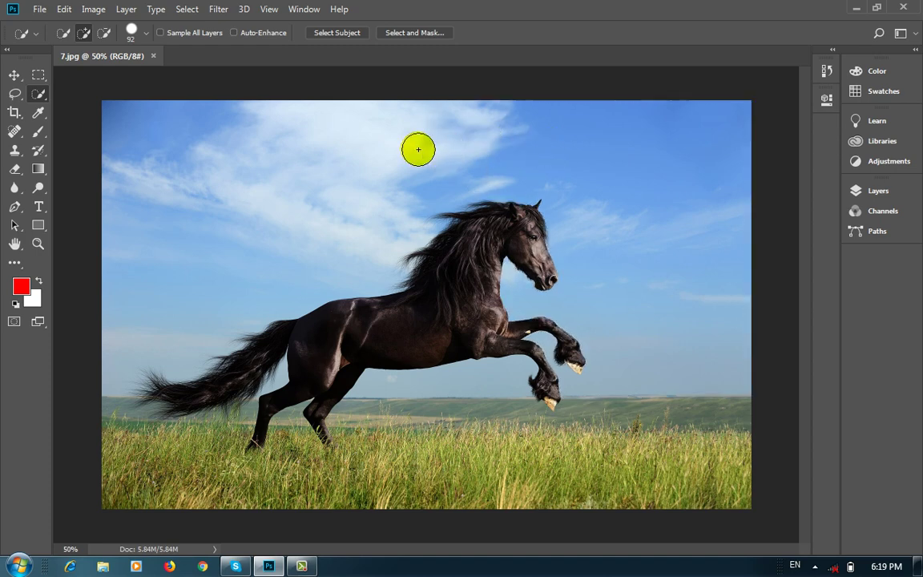
{"action": "left_click", "coordinate": [133, 32]}
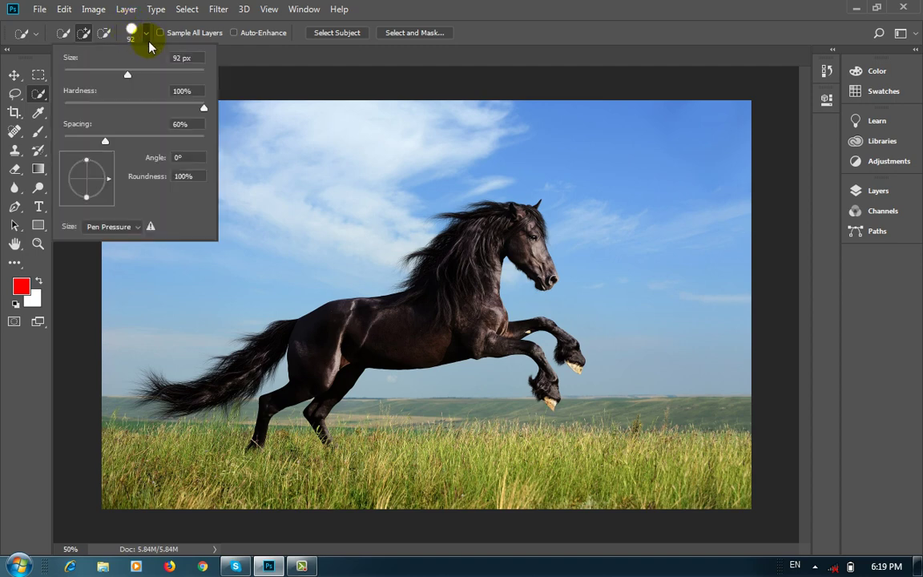
{"action": "left_click", "coordinate": [112, 76]}
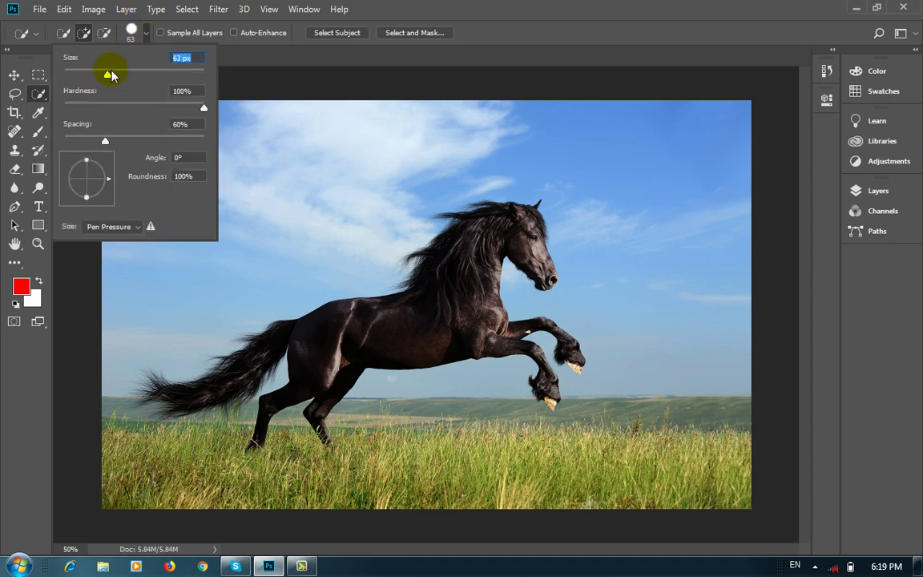
{"action": "left_click", "coordinate": [409, 6]}
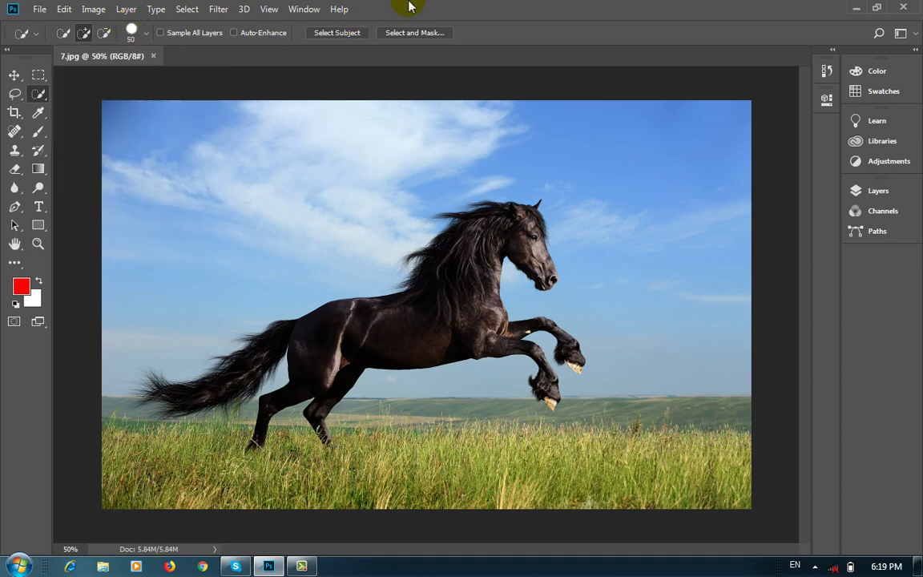
{"action": "right_click", "coordinate": [42, 95]}
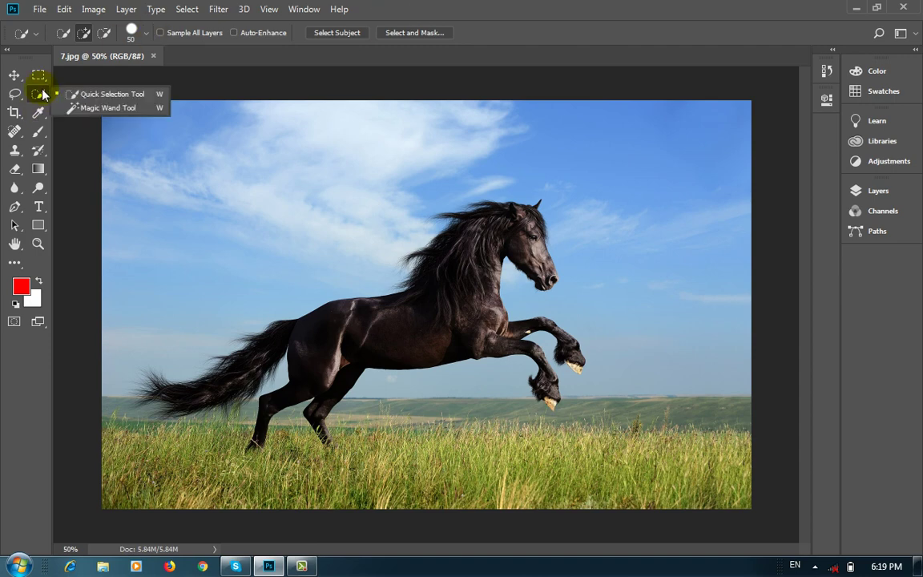
{"action": "left_click", "coordinate": [92, 109]}
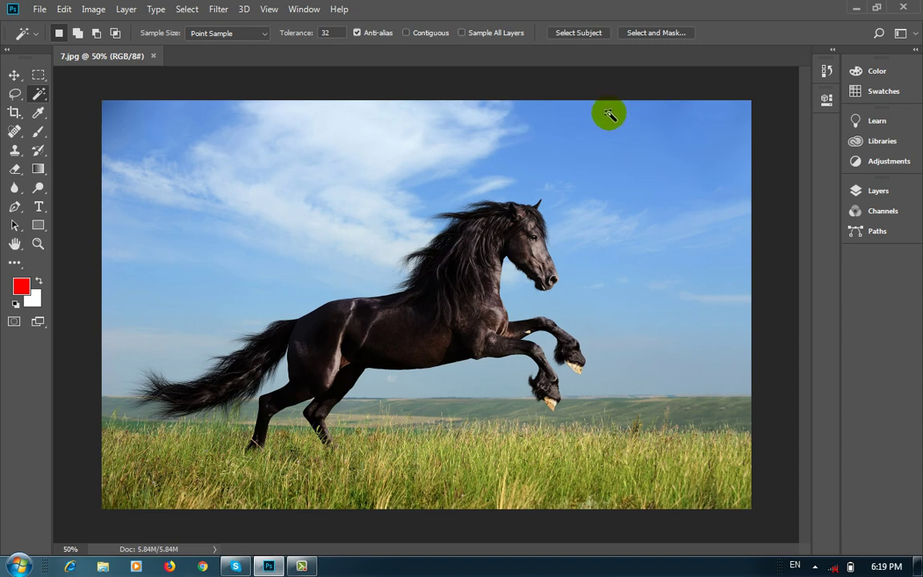
Step: Test Magic Wand picks at three spots in the blue sky, then clear the selection
{"action": "left_click", "coordinate": [607, 121]}
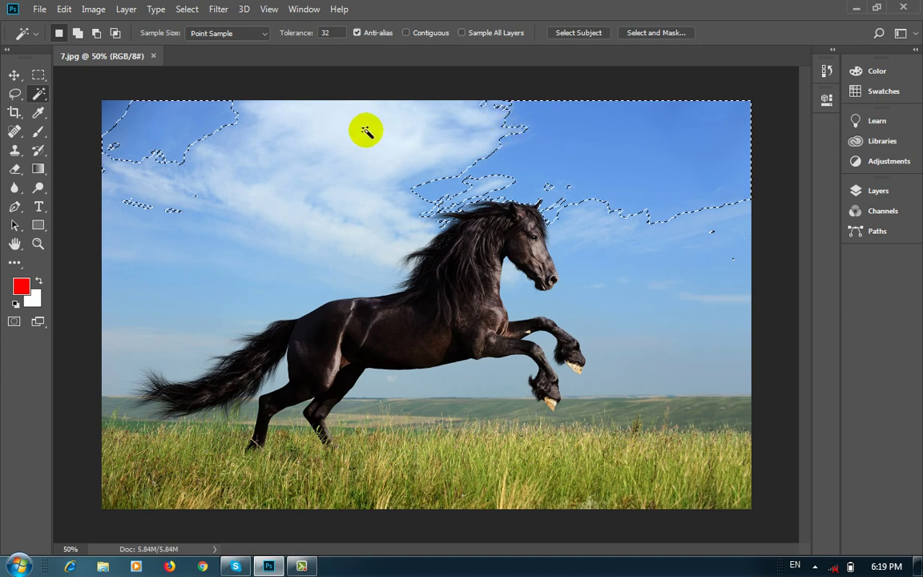
{"action": "left_click", "coordinate": [601, 133]}
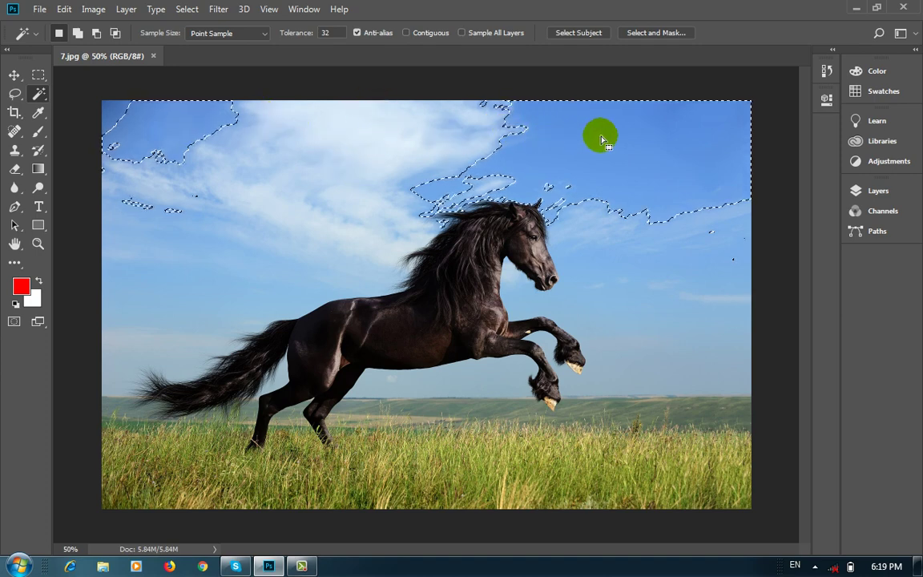
{"action": "left_click", "coordinate": [164, 136]}
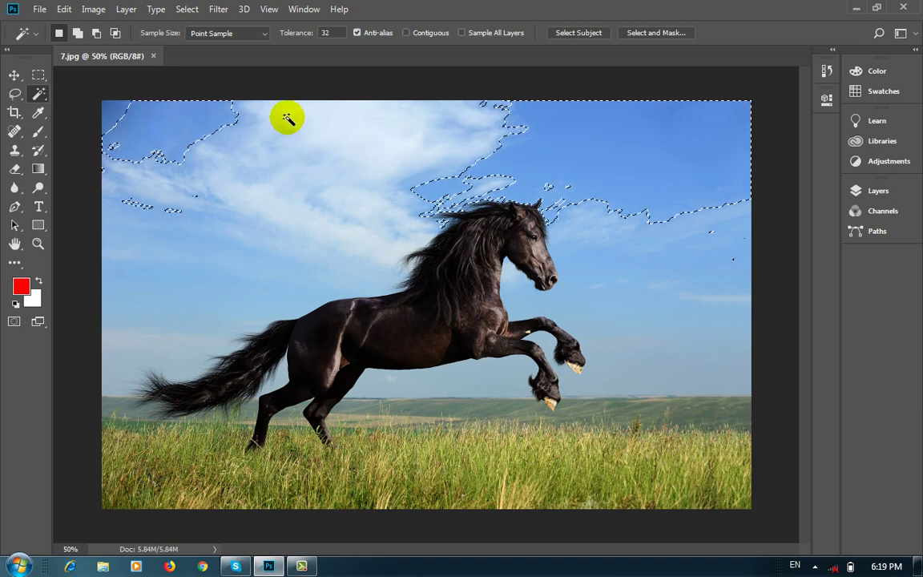
{"action": "key", "text": "ctrl+d"}
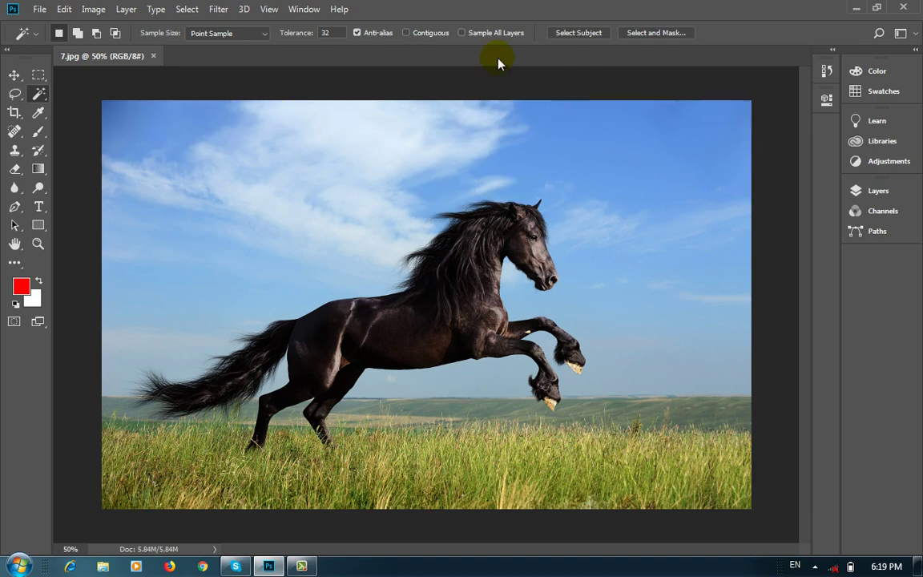
{"action": "left_click", "coordinate": [645, 145]}
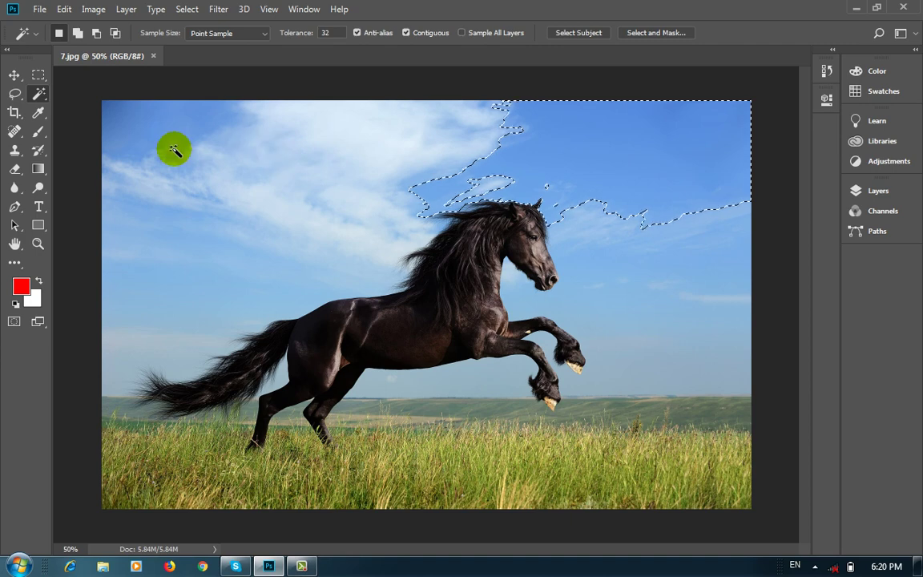
{"action": "left_click", "coordinate": [78, 33]}
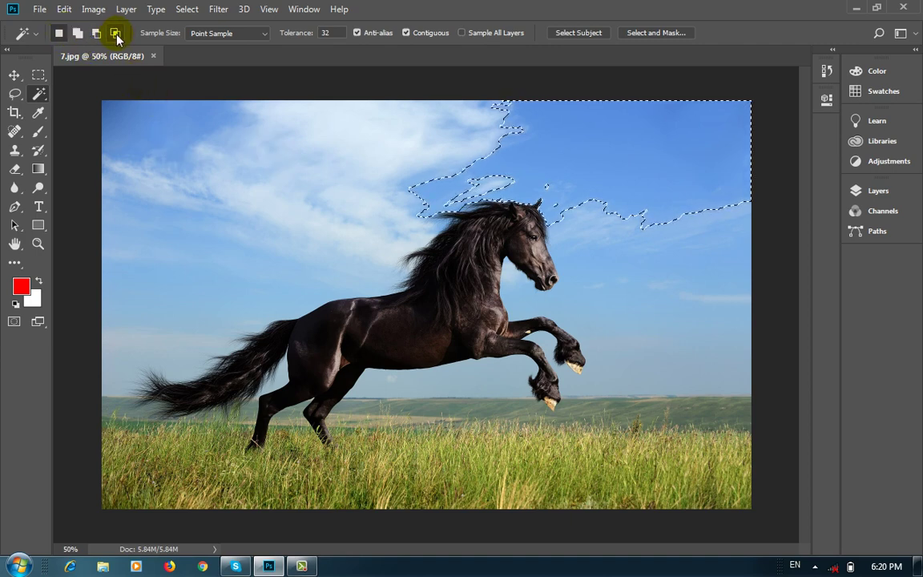
{"action": "left_click", "coordinate": [157, 134]}
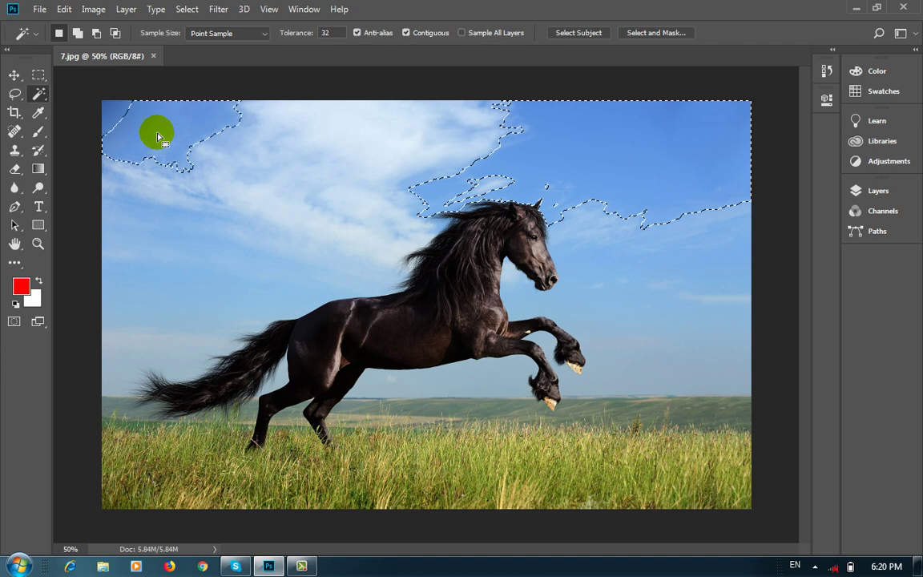
{"action": "left_click", "coordinate": [299, 140]}
{"action": "left_click", "coordinate": [203, 222]}
{"action": "left_click", "coordinate": [155, 330], "text": "shift"}
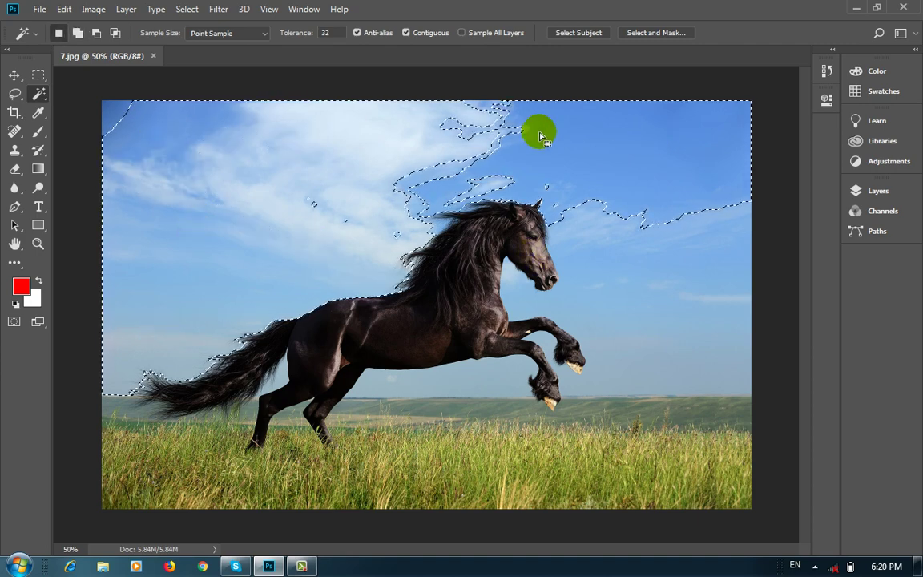
{"action": "left_click", "coordinate": [492, 120], "text": "shift"}
{"action": "left_click", "coordinate": [640, 272], "text": "shift"}
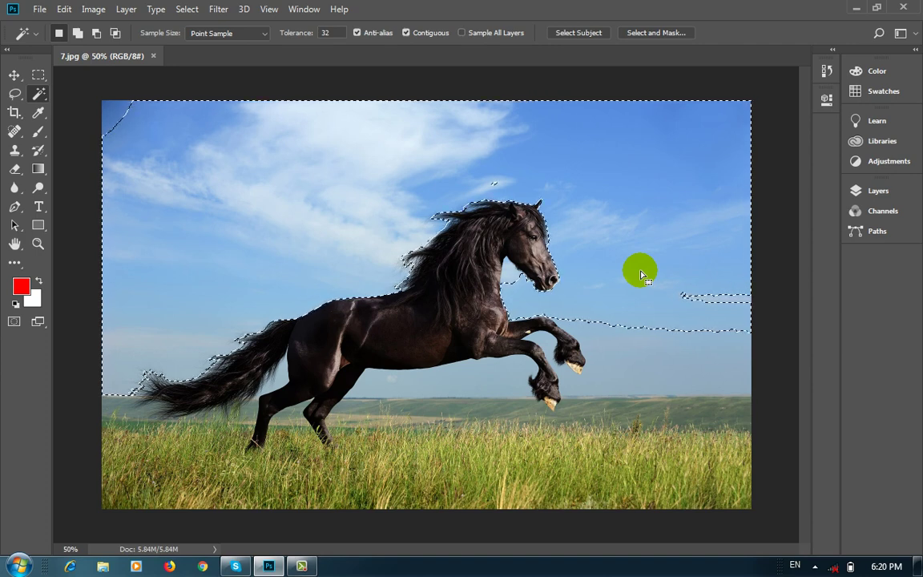
Step: Clear the sky selection and open 42.jpg from the Photoshop Picture folder
{"action": "key", "text": "ctrl+d"}
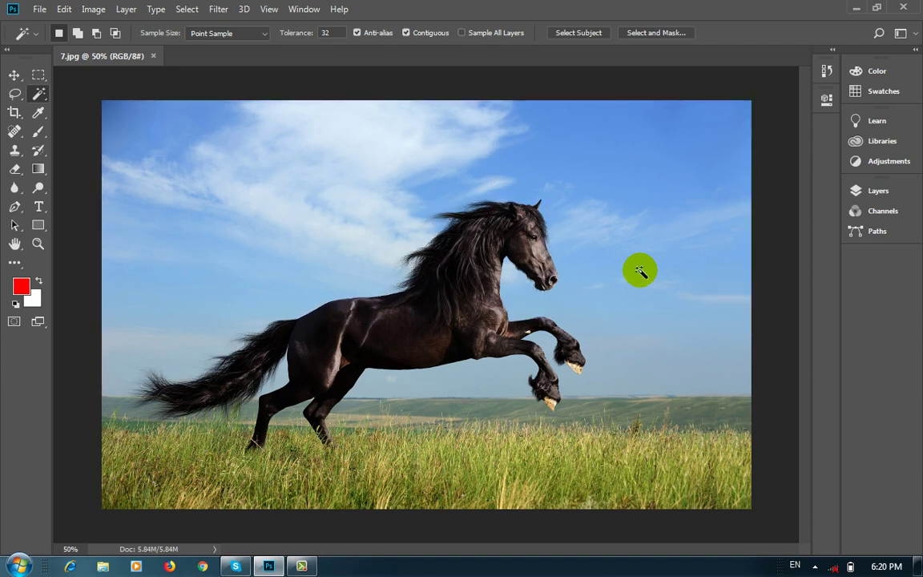
{"action": "right_click", "coordinate": [43, 100]}
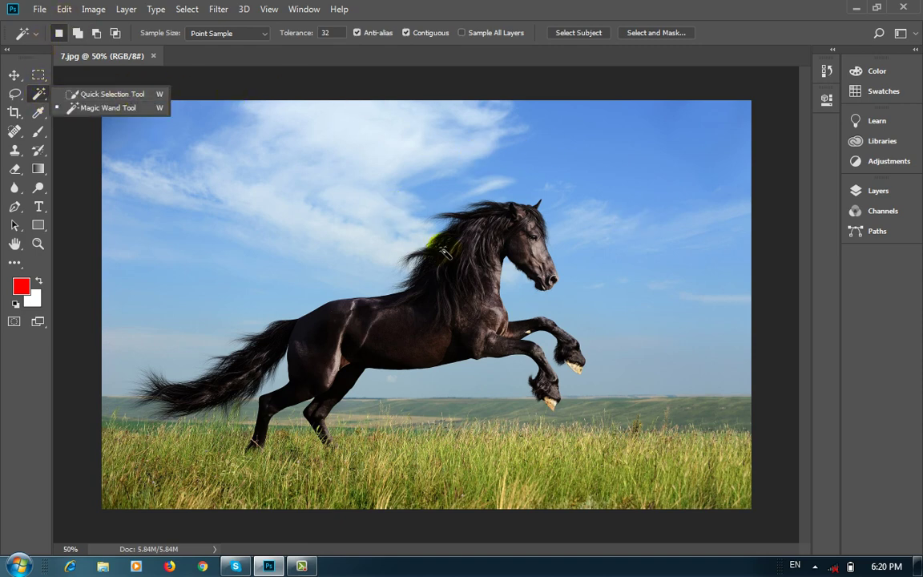
{"action": "left_click", "coordinate": [42, 11]}
{"action": "left_click", "coordinate": [57, 35]}
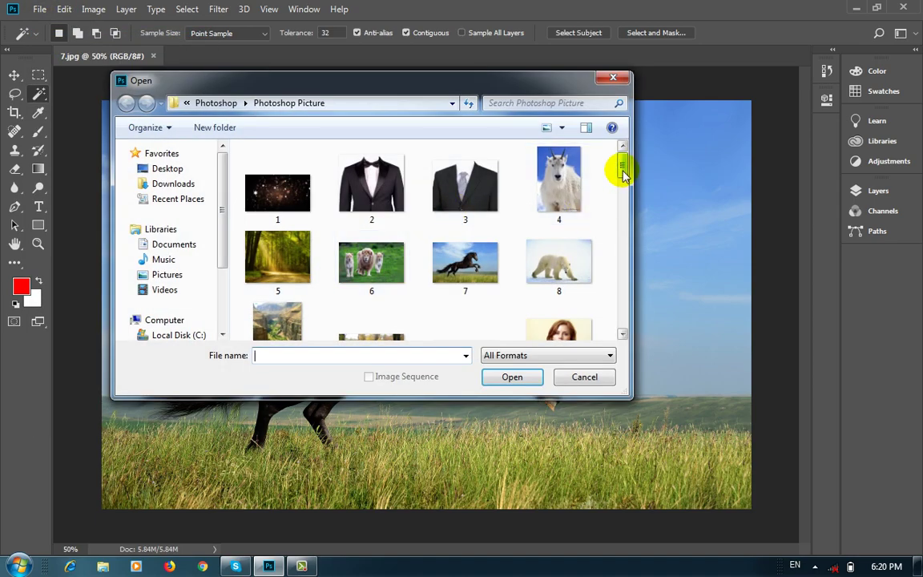
{"action": "mouse_move", "coordinate": [621, 169]}
{"action": "left_mouse_down"}
{"action": "mouse_move", "coordinate": [625, 315]}
{"action": "mouse_move", "coordinate": [629, 172]}
{"action": "mouse_move", "coordinate": [629, 196]}
{"action": "left_mouse_up"}
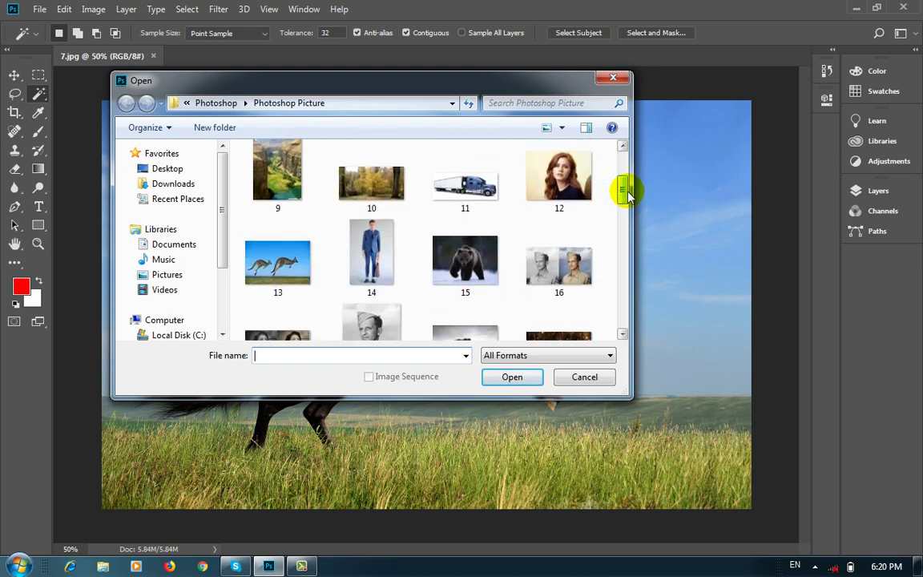
{"action": "scroll", "coordinate": [629, 196], "scroll_direction": "down", "scroll_amount": 5}
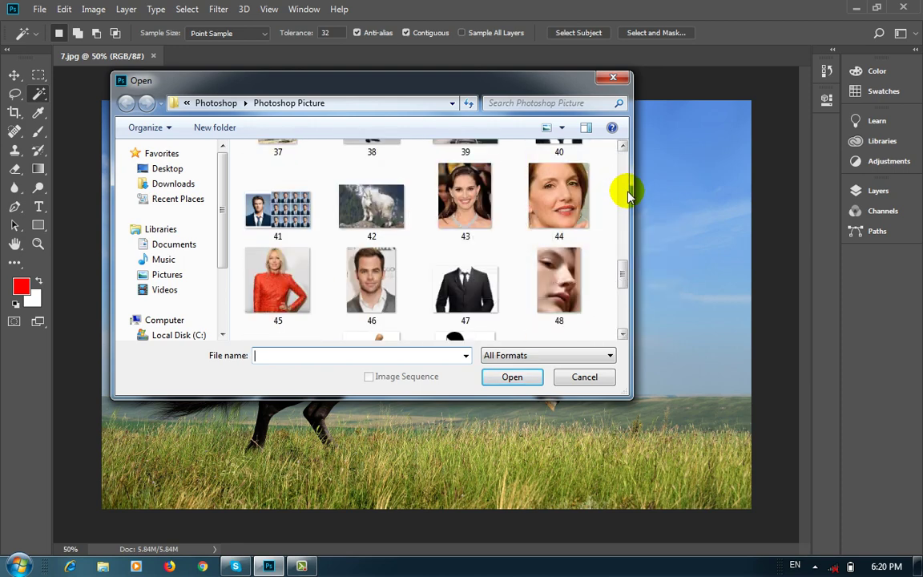
{"action": "double_click", "coordinate": [375, 205]}
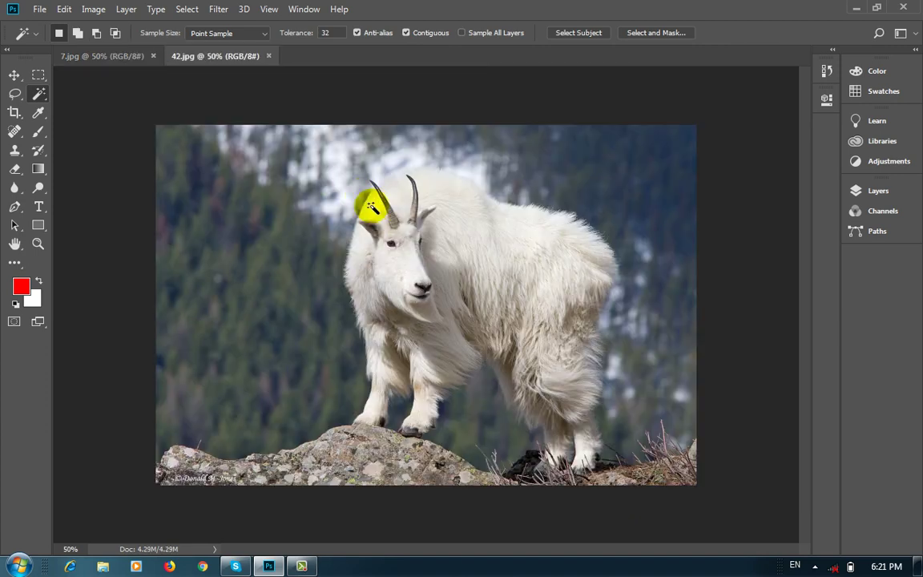
Step: Float the 42.jpg goat document out of the tab row into its own window
{"action": "left_click", "coordinate": [122, 64]}
{"action": "left_click", "coordinate": [207, 59]}
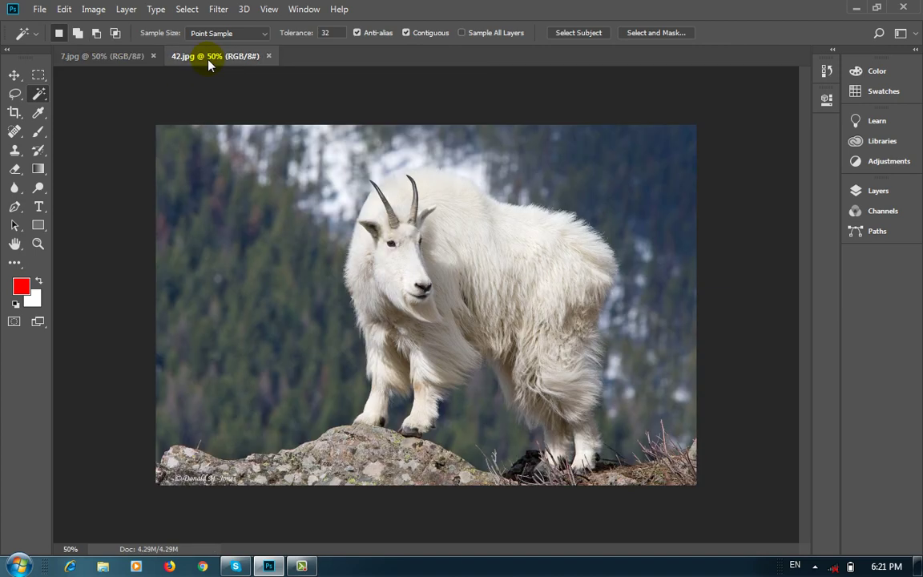
{"action": "mouse_move", "coordinate": [208, 60]}
{"action": "left_mouse_down"}
{"action": "mouse_move", "coordinate": [241, 91]}
{"action": "mouse_move", "coordinate": [220, 60]}
{"action": "left_mouse_up"}
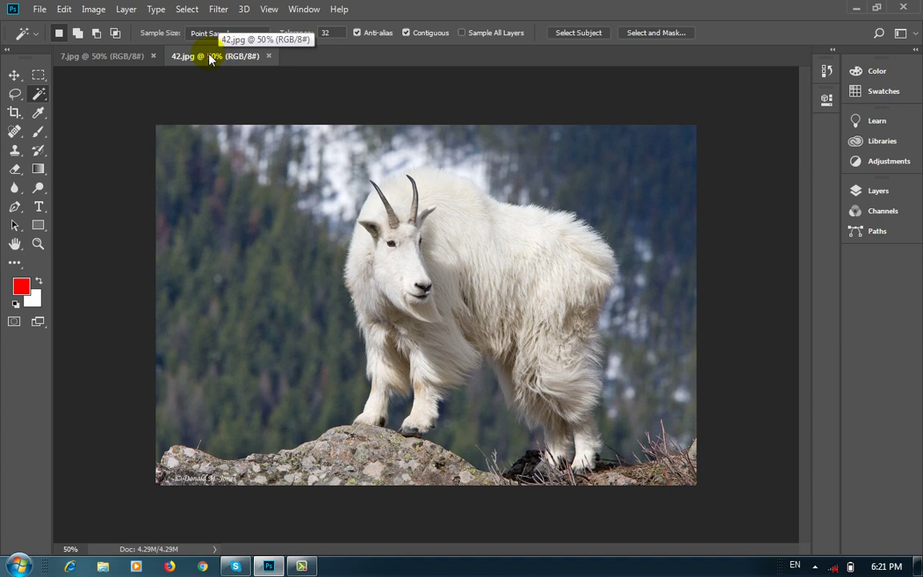
{"action": "mouse_move", "coordinate": [210, 59]}
{"action": "left_mouse_down"}
{"action": "mouse_move", "coordinate": [277, 107]}
{"action": "mouse_move", "coordinate": [348, 97]}
{"action": "left_mouse_up"}
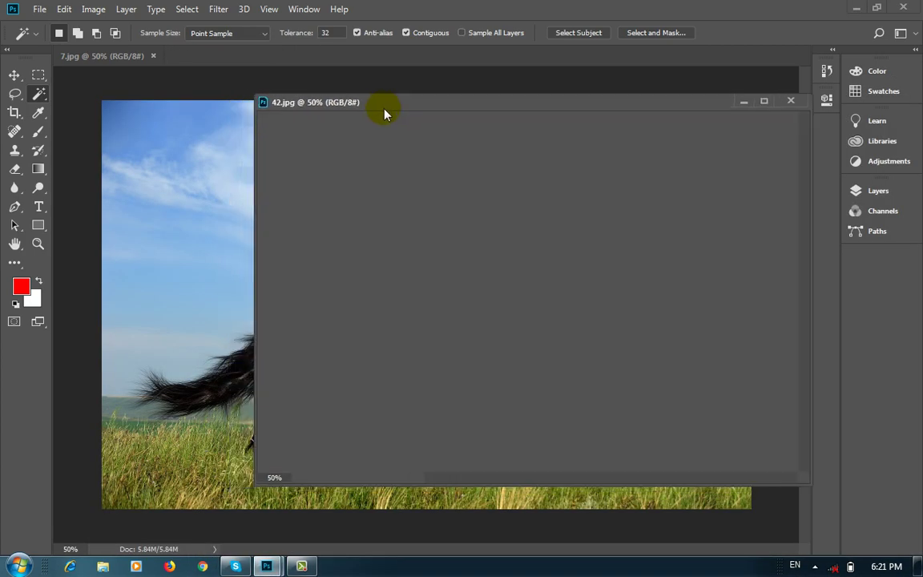
Step: Move the goat image into 7.jpg as Layer 1, re-dock its tab, and reposition it
{"action": "left_click", "coordinate": [15, 74]}
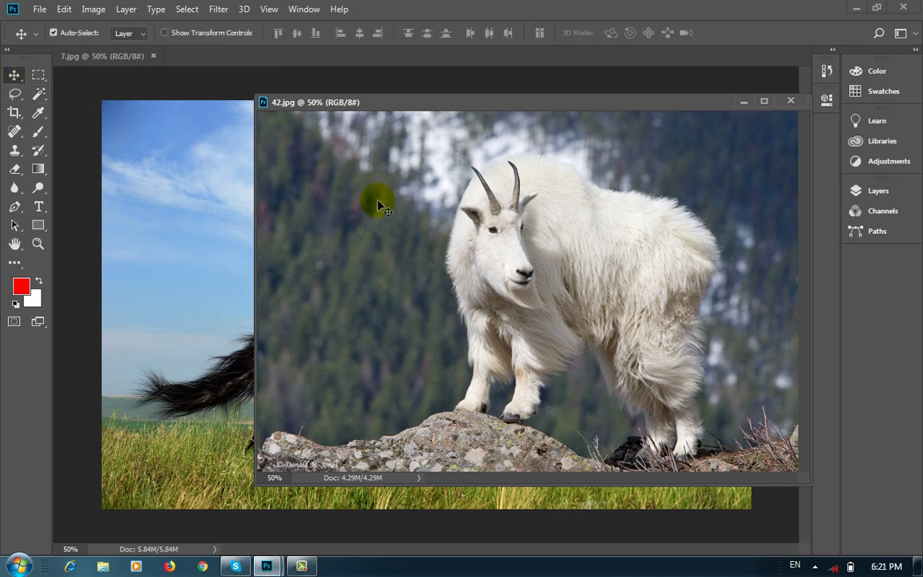
{"action": "left_click_drag", "start_coordinate": [376, 200], "coordinate": [204, 226]}
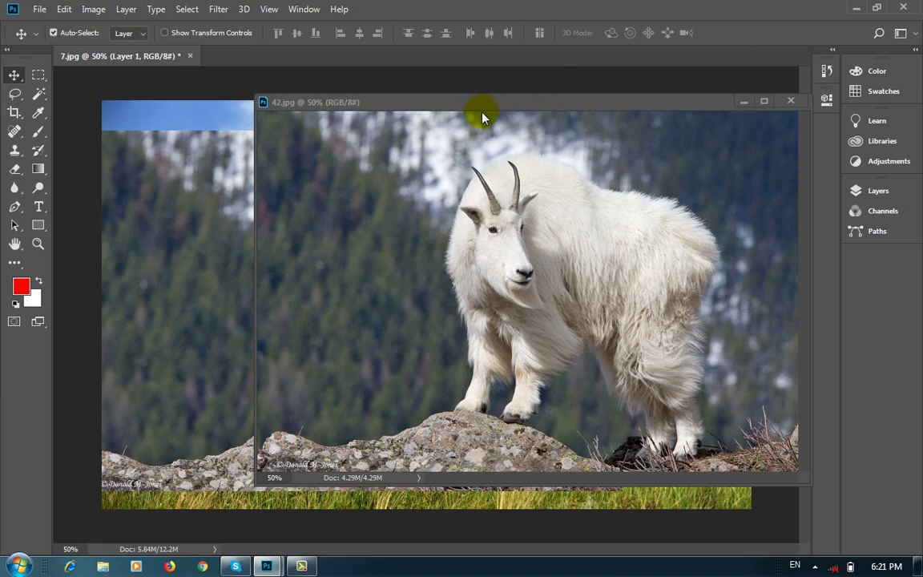
{"action": "mouse_move", "coordinate": [482, 113]}
{"action": "left_mouse_down"}
{"action": "mouse_move", "coordinate": [201, 95]}
{"action": "mouse_move", "coordinate": [137, 49]}
{"action": "left_mouse_up"}
{"action": "left_click", "coordinate": [116, 56]}
{"action": "left_click", "coordinate": [510, 217]}
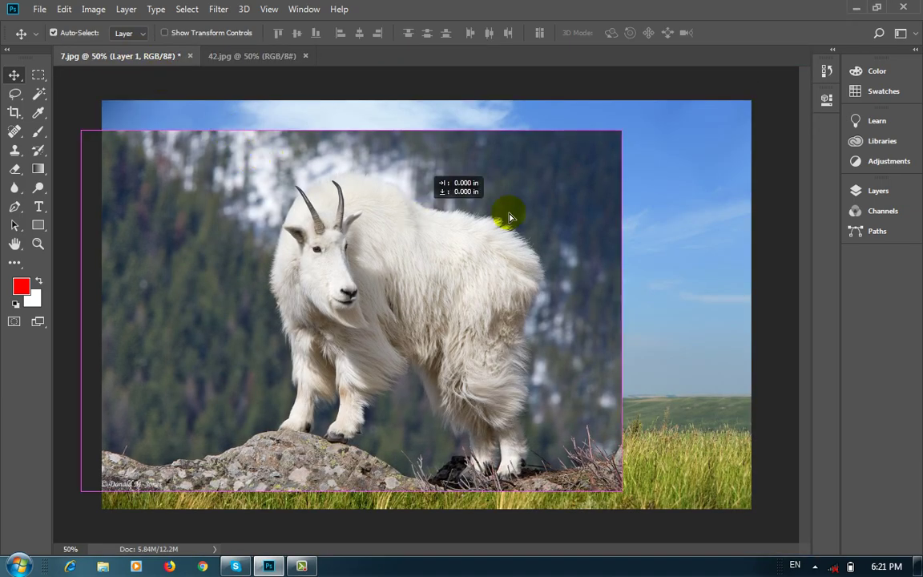
{"action": "left_click_drag", "start_coordinate": [510, 217], "coordinate": [502, 192]}
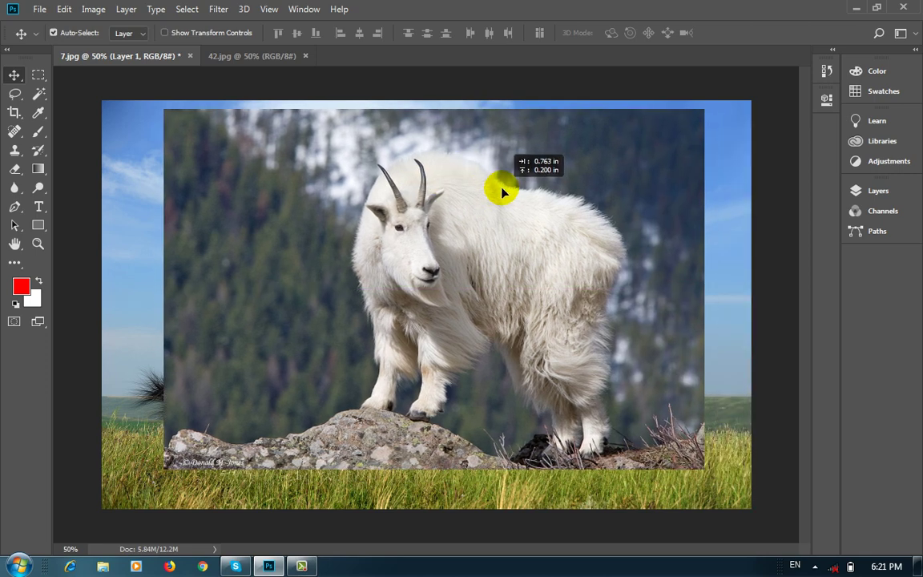
Step: Select the forest background around the goat with Quick Selection and delete it
{"action": "left_click", "coordinate": [38, 94]}
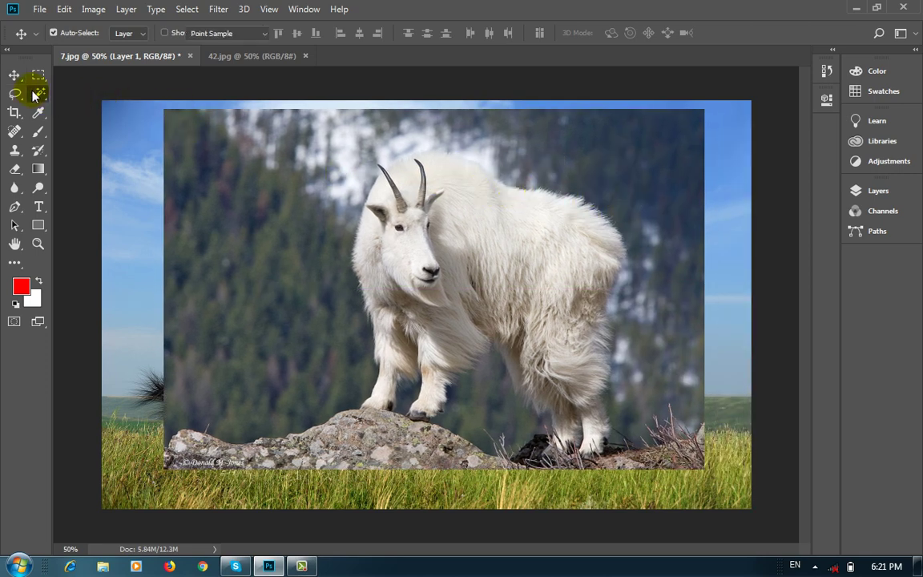
{"action": "right_click", "coordinate": [38, 94]}
{"action": "left_click", "coordinate": [96, 90]}
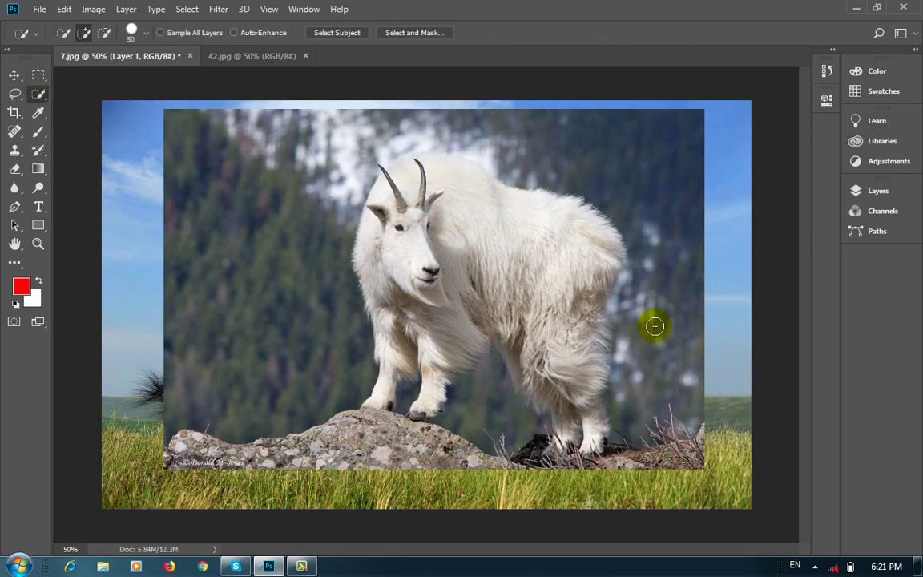
{"action": "left_click_drag", "start_coordinate": [656, 324], "coordinate": [660, 311]}
{"action": "mouse_move", "coordinate": [663, 233]}
{"action": "left_mouse_down"}
{"action": "mouse_move", "coordinate": [649, 181]}
{"action": "mouse_move", "coordinate": [631, 161]}
{"action": "mouse_move", "coordinate": [449, 129]}
{"action": "left_mouse_up"}
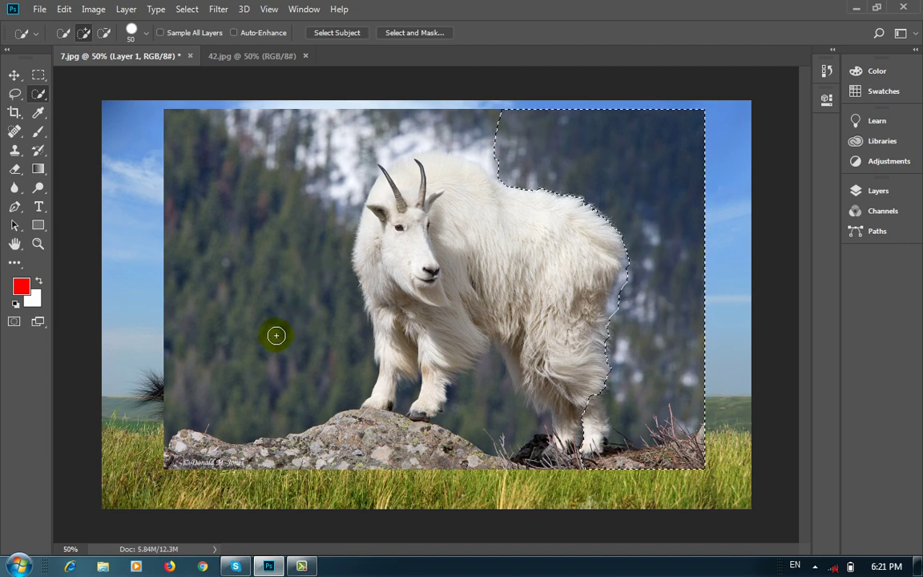
{"action": "mouse_move", "coordinate": [277, 334]}
{"action": "left_mouse_down"}
{"action": "mouse_move", "coordinate": [277, 200]}
{"action": "mouse_move", "coordinate": [324, 162]}
{"action": "mouse_move", "coordinate": [321, 138]}
{"action": "mouse_move", "coordinate": [372, 124]}
{"action": "mouse_move", "coordinate": [466, 125]}
{"action": "left_mouse_up"}
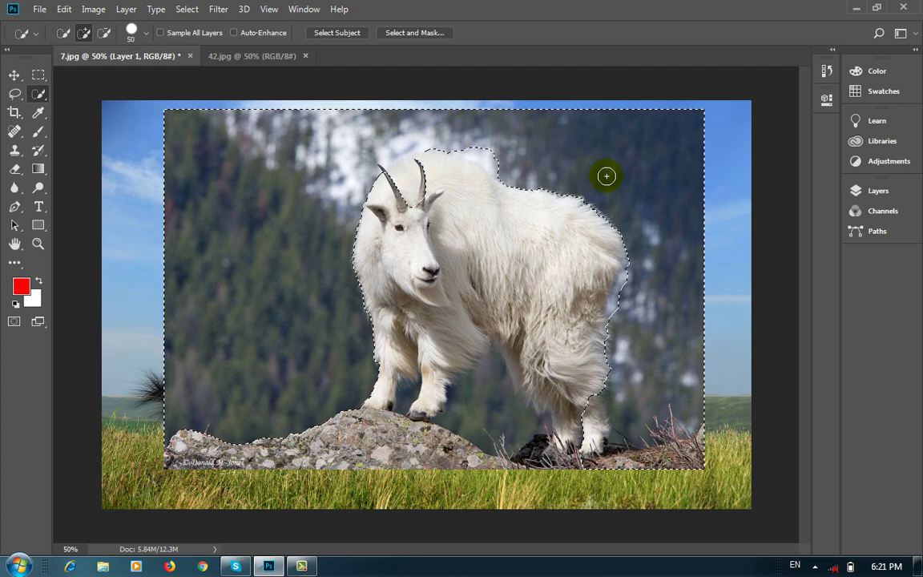
{"action": "key", "text": "Delete"}
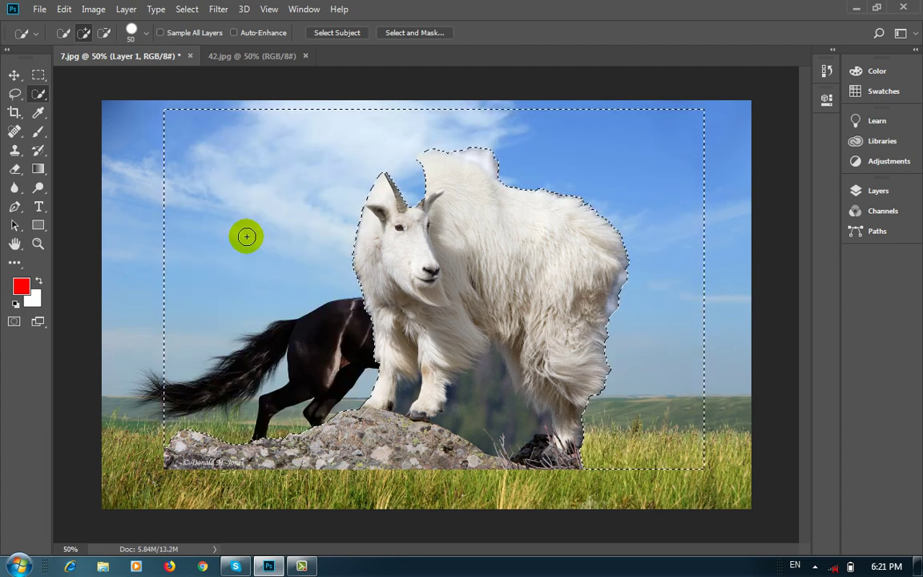
Step: Undo, subtract the horns and hind leg from the selection, delete again and deselect
{"action": "key", "text": "ctrl+z"}
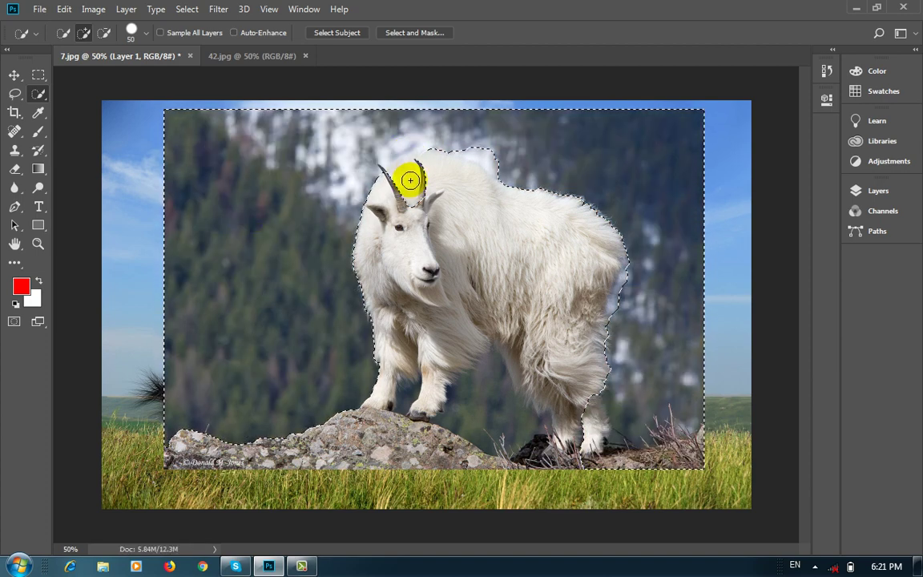
{"action": "left_click", "coordinate": [103, 33]}
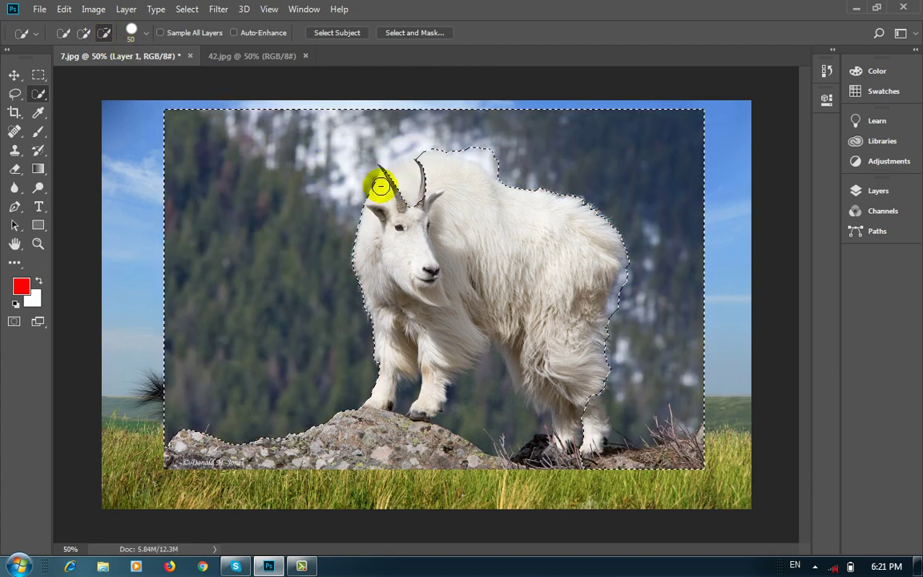
{"action": "left_click_drag", "start_coordinate": [392, 182], "coordinate": [408, 173]}
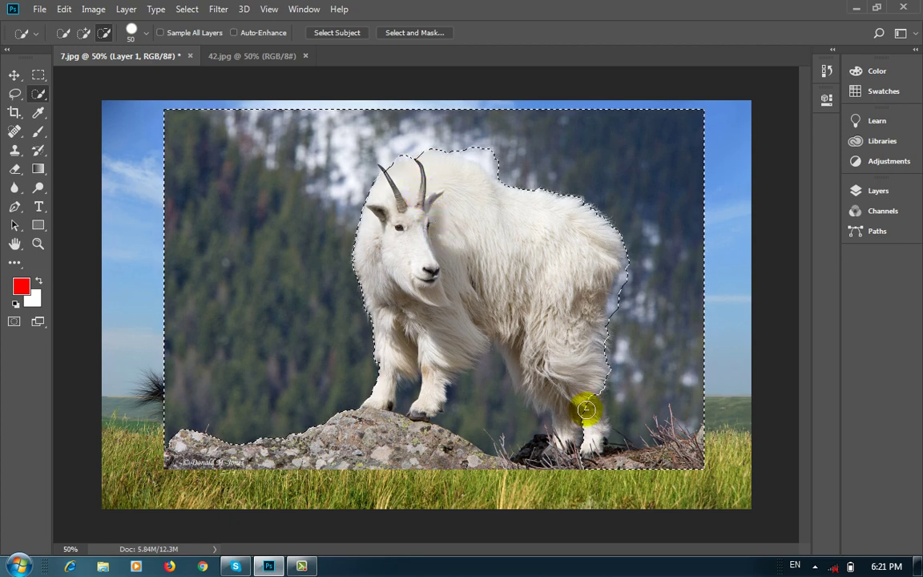
{"action": "left_click_drag", "start_coordinate": [588, 413], "coordinate": [591, 432]}
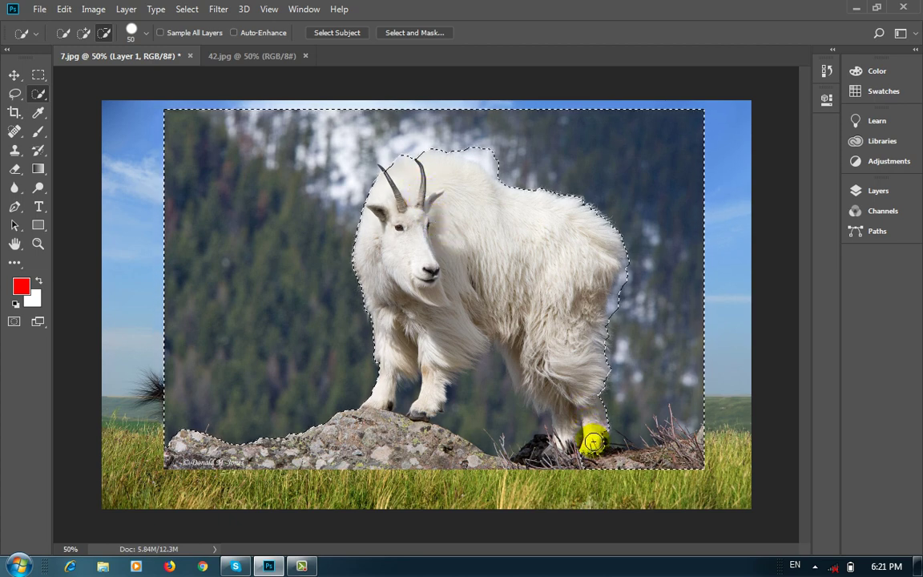
{"action": "key", "text": "Delete"}
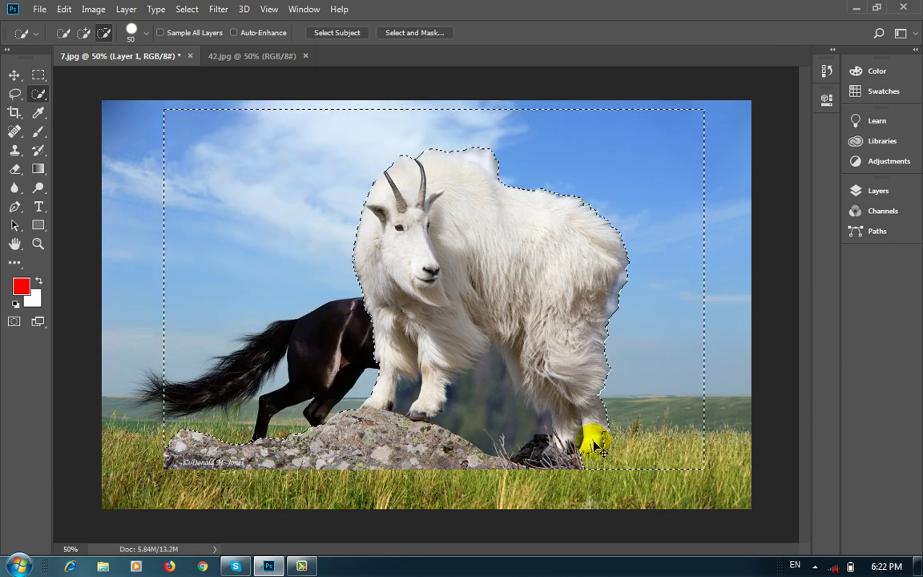
{"action": "key", "text": "ctrl+d"}
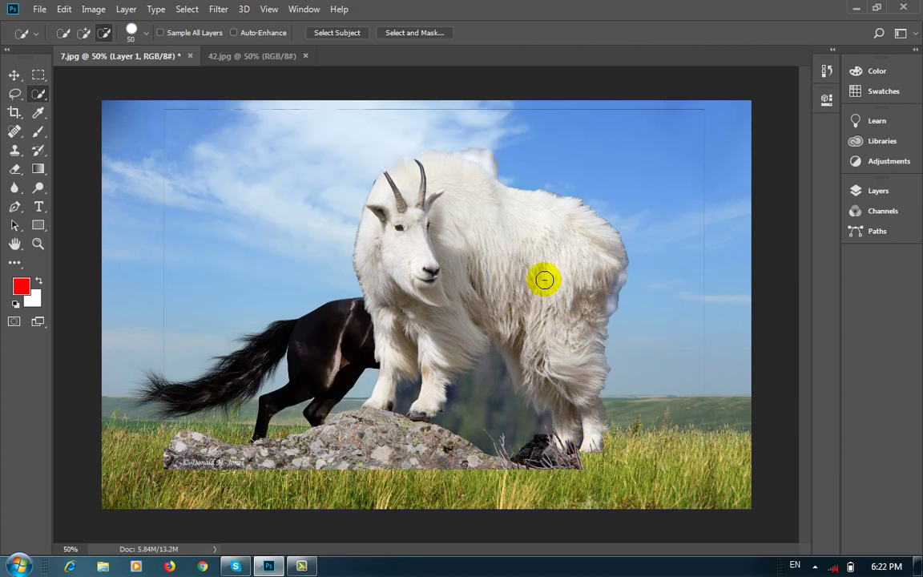
Step: Scale the goat layer to about 41% and place it in the bottom-right grass
{"action": "left_click", "coordinate": [15, 77]}
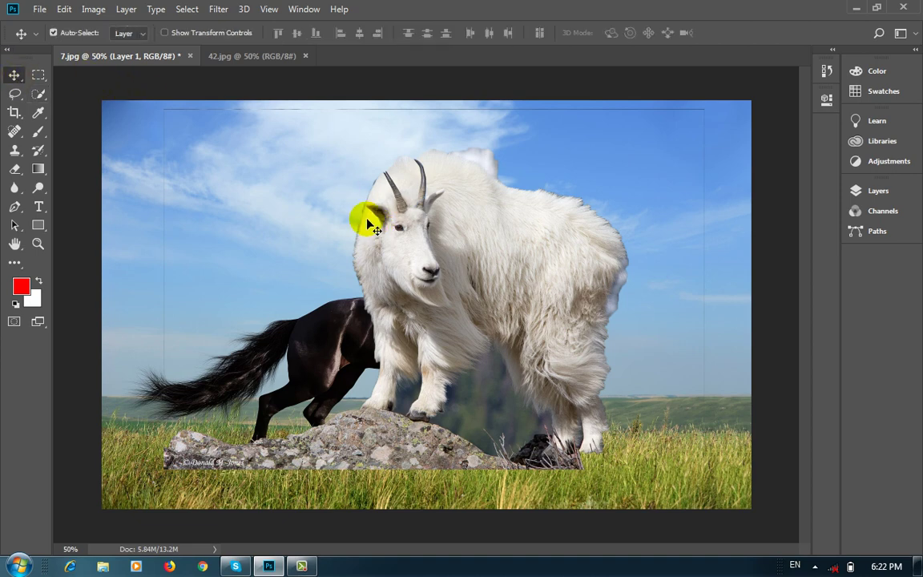
{"action": "left_click_drag", "start_coordinate": [513, 256], "coordinate": [573, 273]}
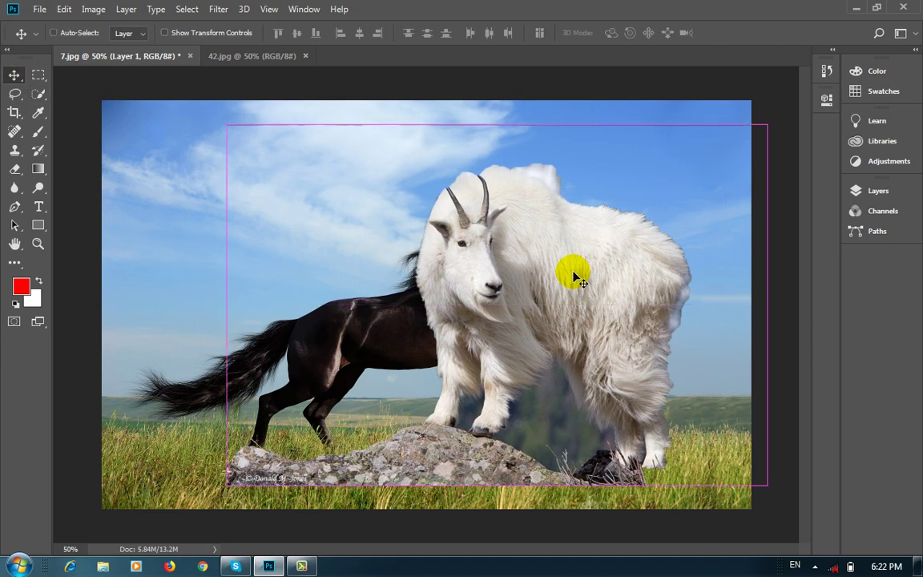
{"action": "key", "text": "ctrl+t"}
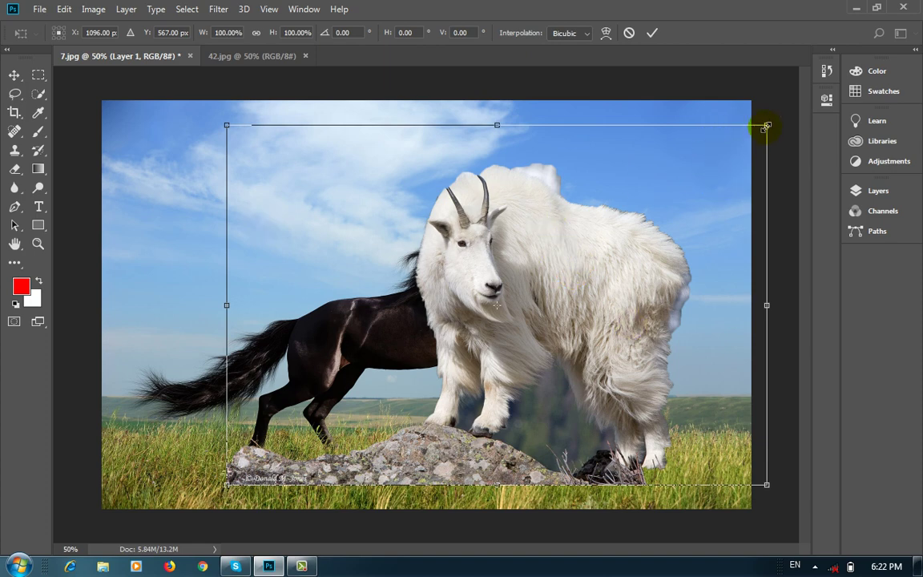
{"action": "left_click_drag", "start_coordinate": [766, 127], "coordinate": [468, 368]}
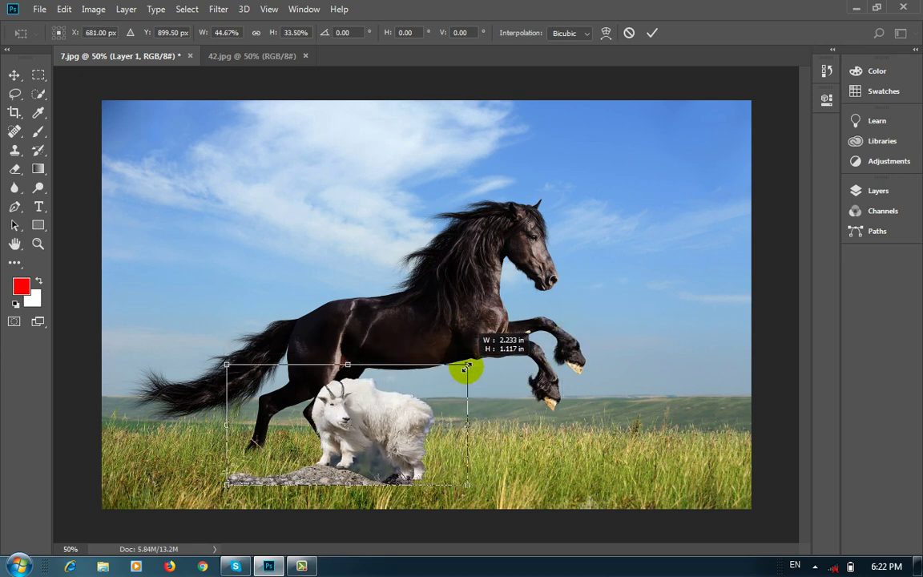
{"action": "left_click_drag", "start_coordinate": [467, 368], "coordinate": [441, 368]}
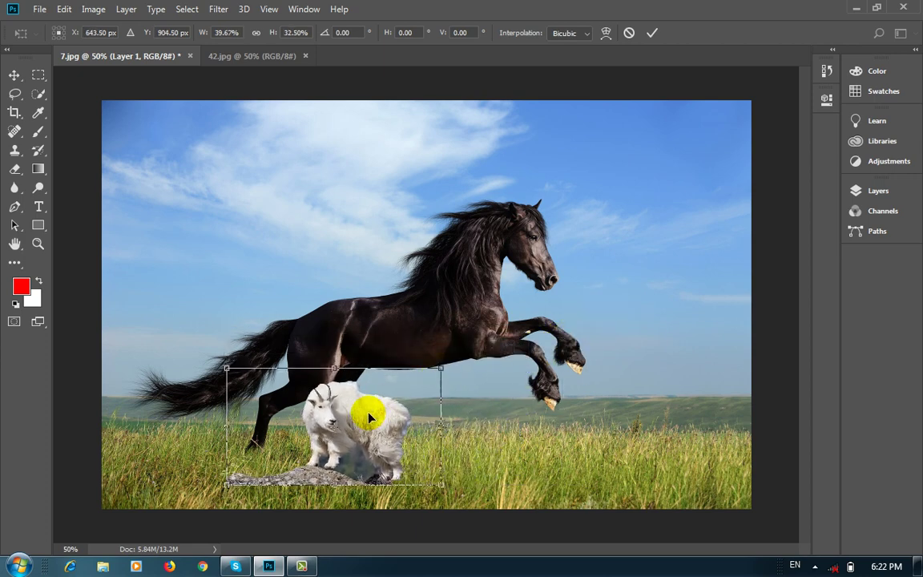
{"action": "left_click_drag", "start_coordinate": [369, 418], "coordinate": [712, 440]}
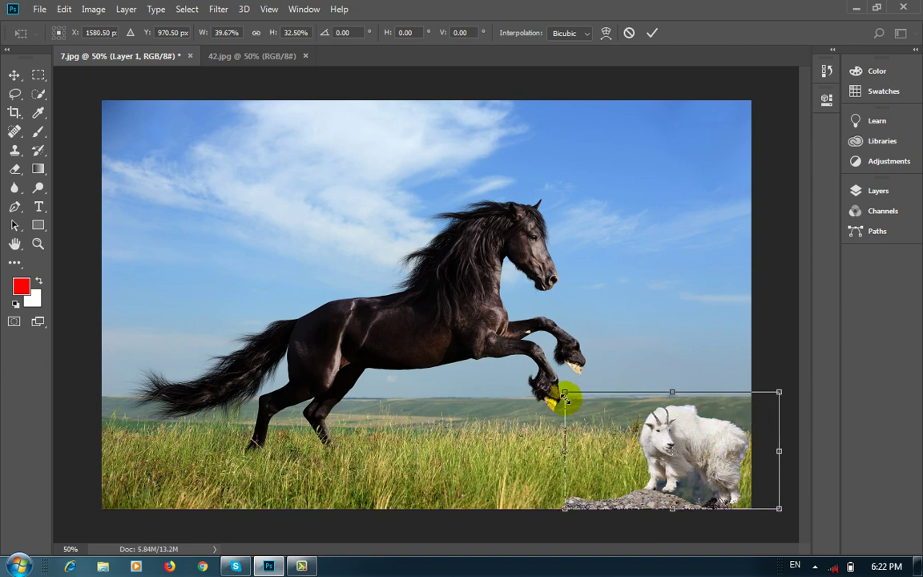
{"action": "left_click_drag", "start_coordinate": [565, 394], "coordinate": [557, 389]}
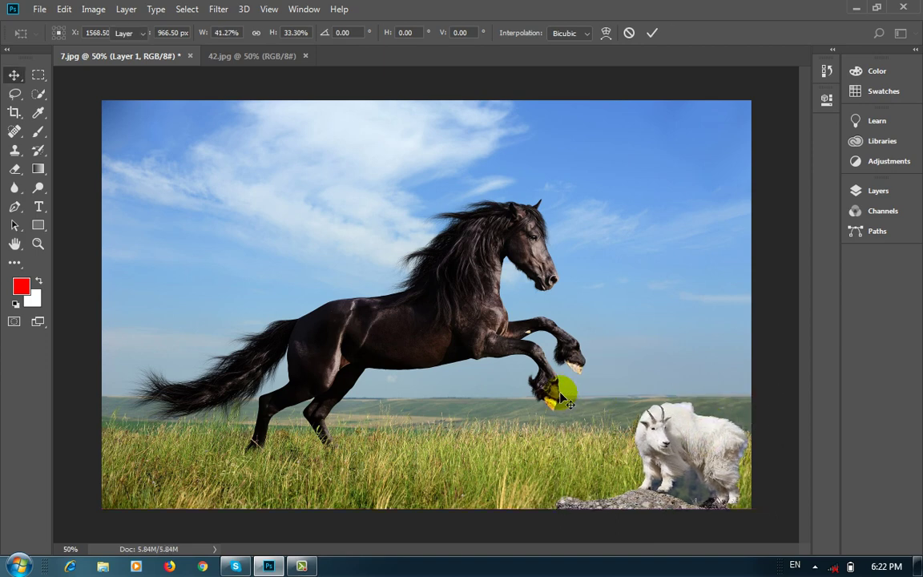
{"action": "key", "text": "Return"}
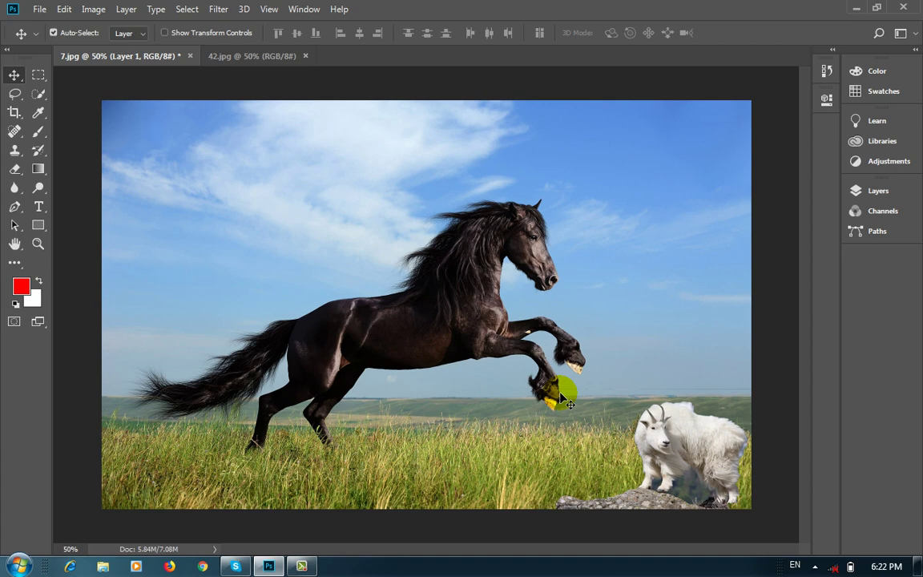